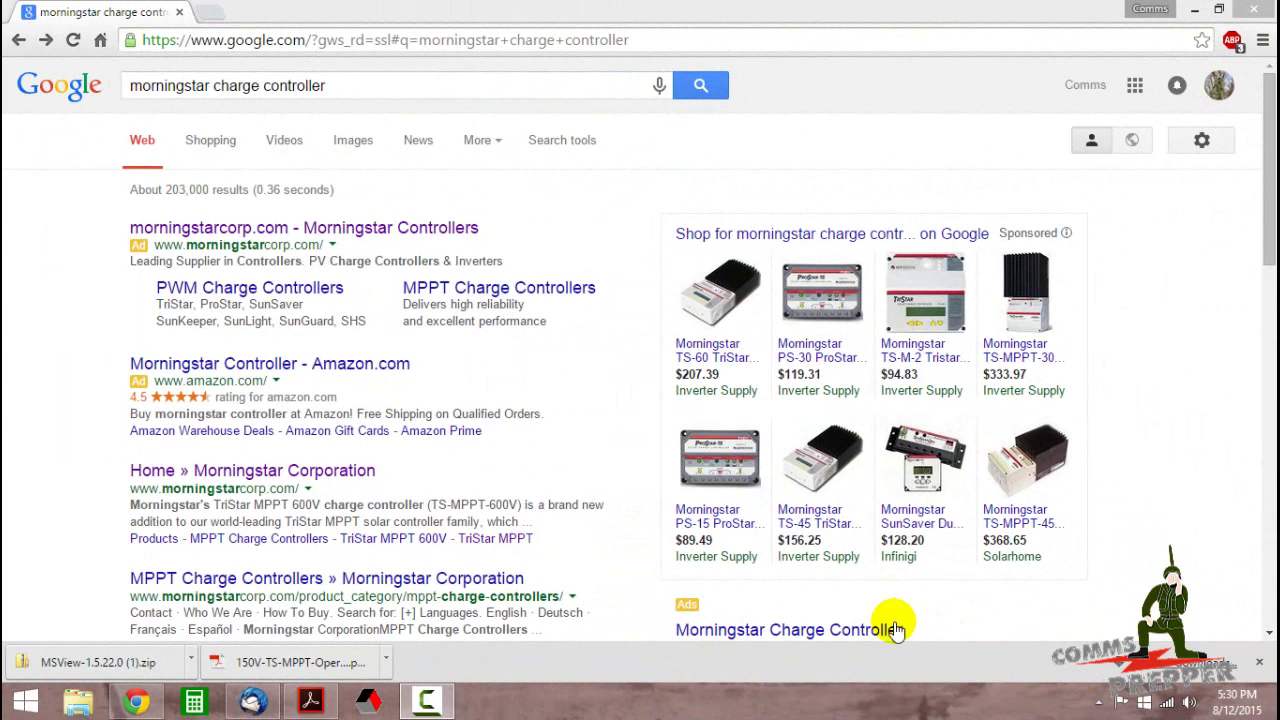
# Step: Open the Morningstar Corporation website from the search results and go to the TriStar MPPT charge controller's product page
pyautogui.click(352, 484)
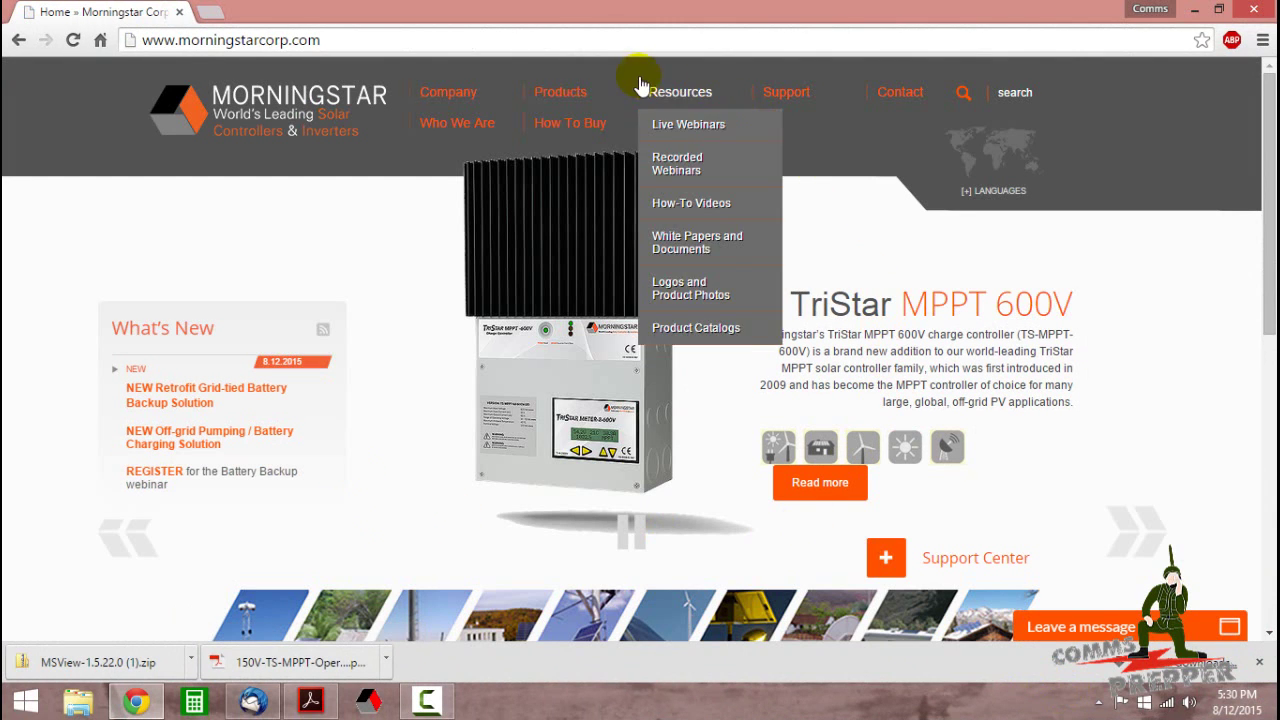
pyautogui.click(557, 100)
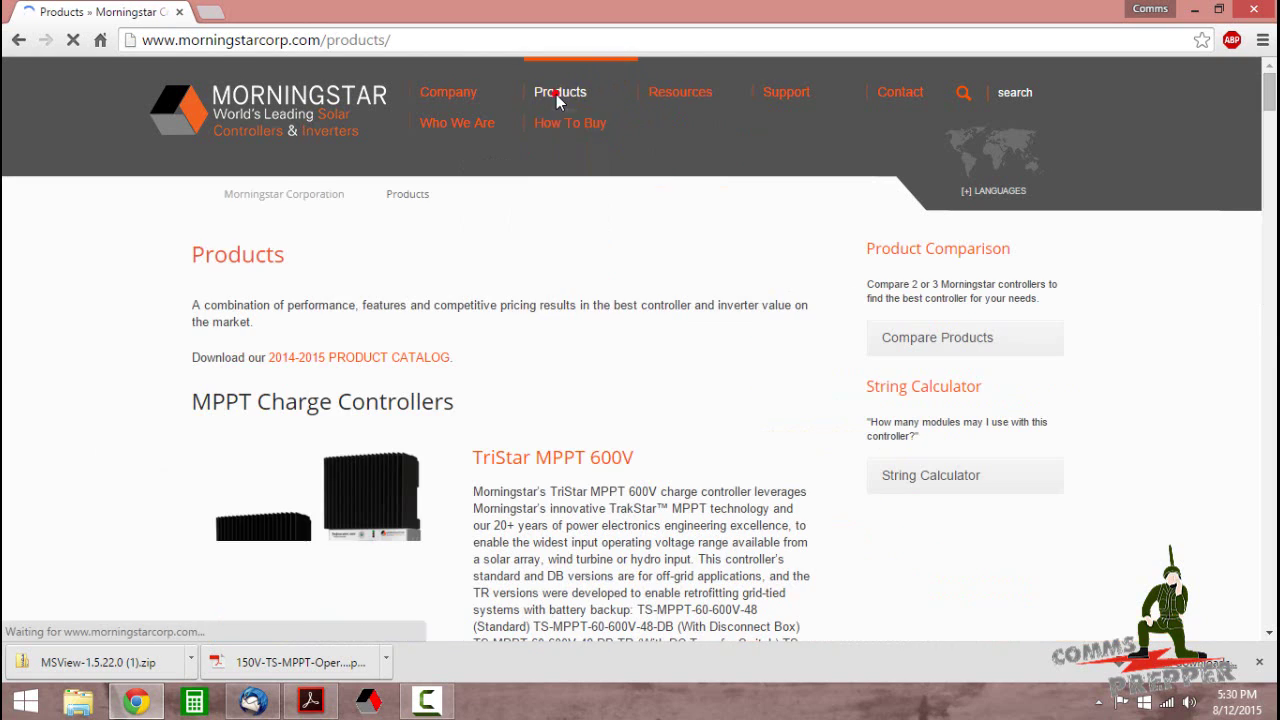
pyautogui.moveTo(557, 183)
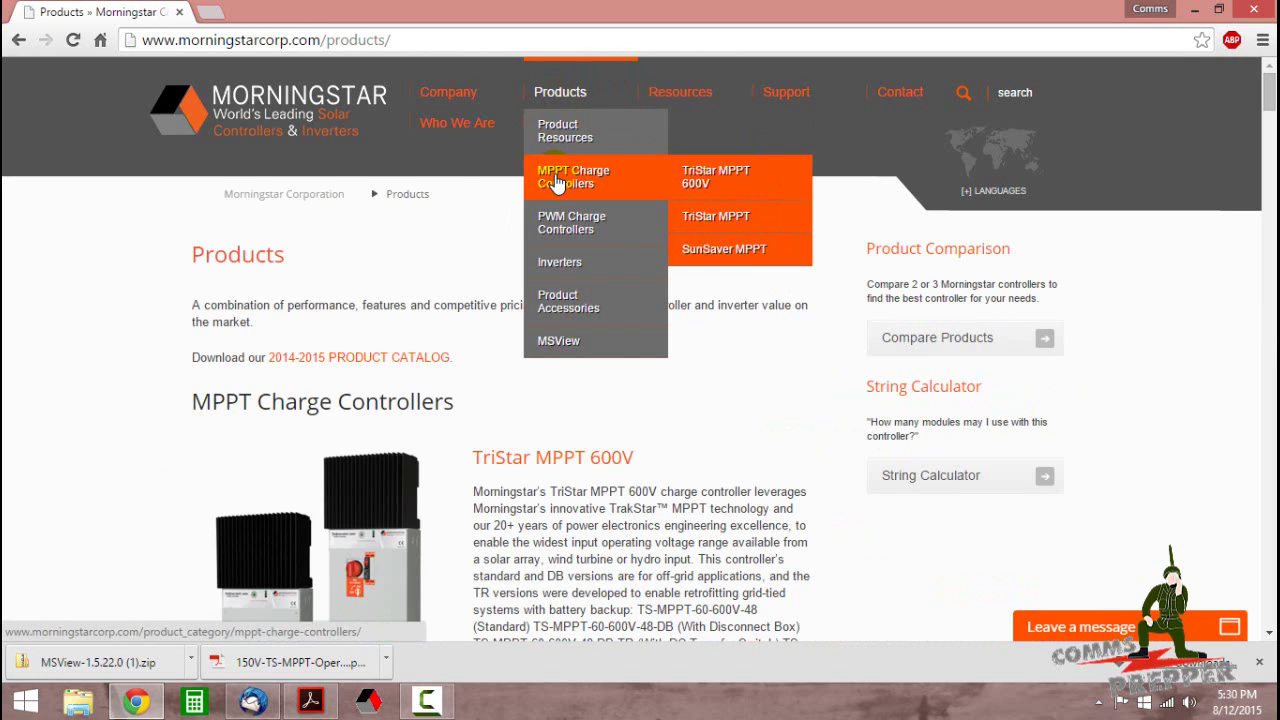
pyautogui.click(708, 221)
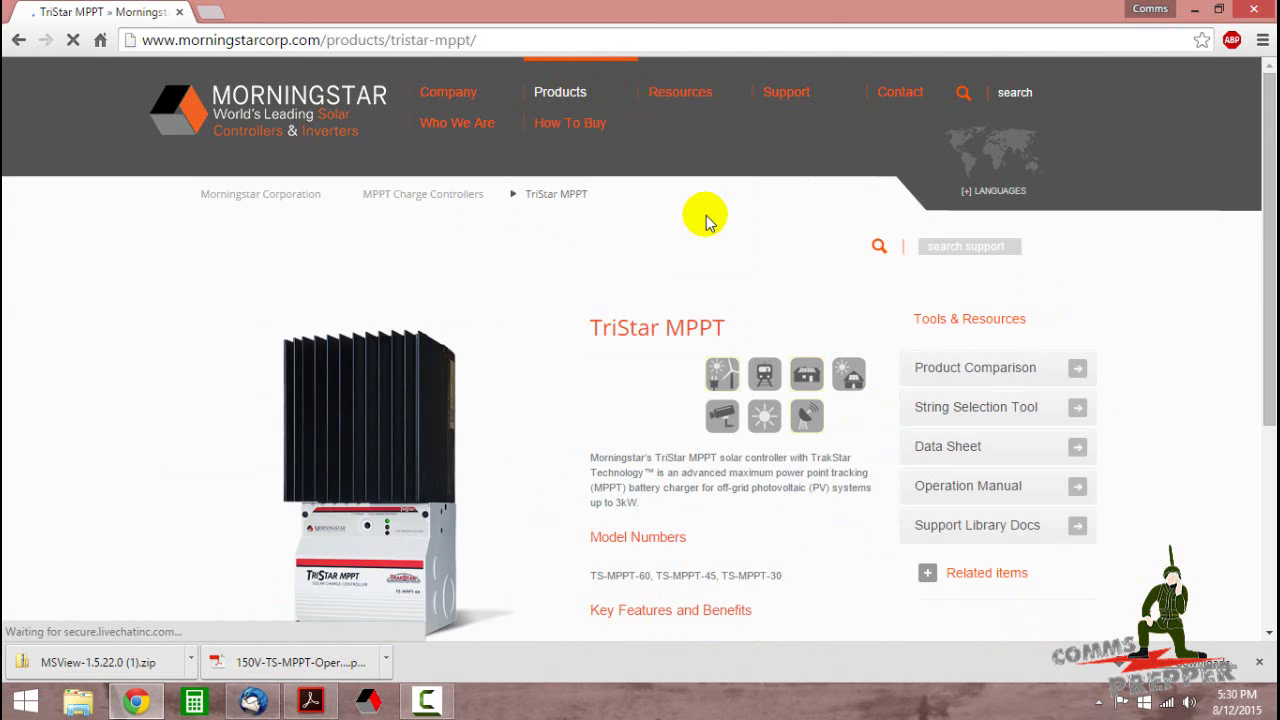
# Step: Open the TriStar MPPT support library documents and show the software downloads
pyautogui.scroll(-1, 1245, 380)
pyautogui.scroll(-1, 780, 350)
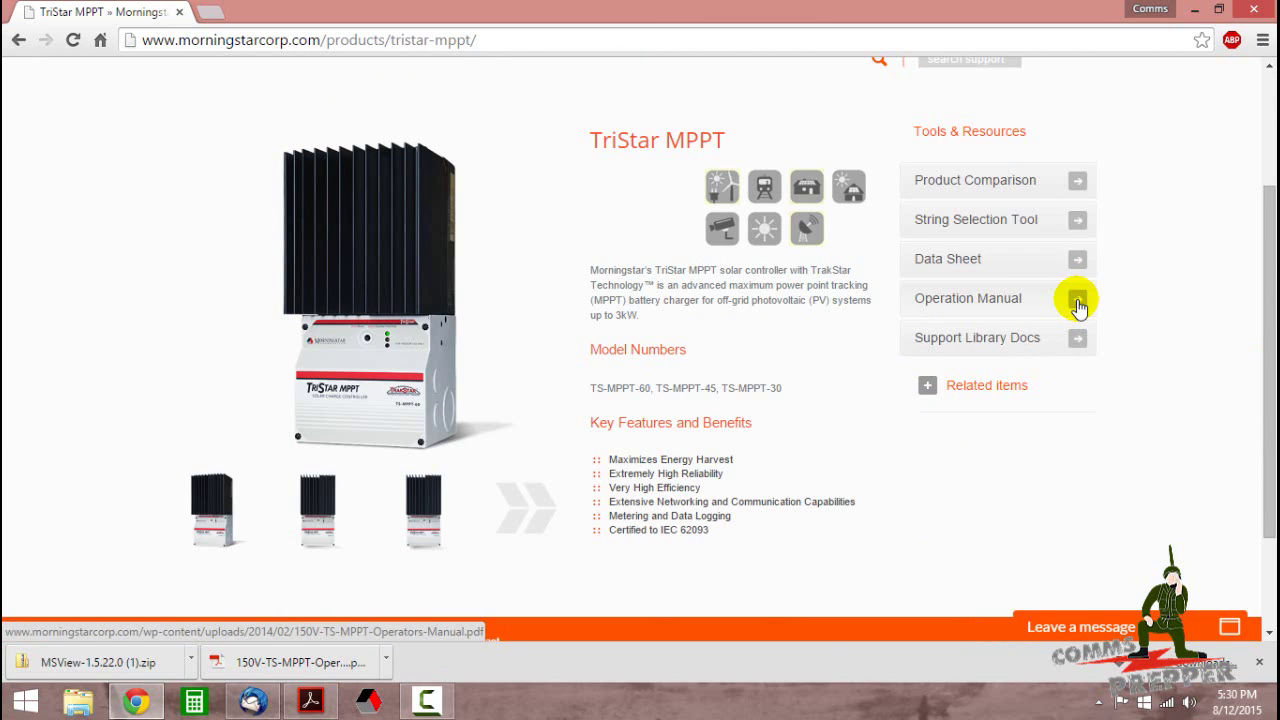
pyautogui.click(1031, 346)
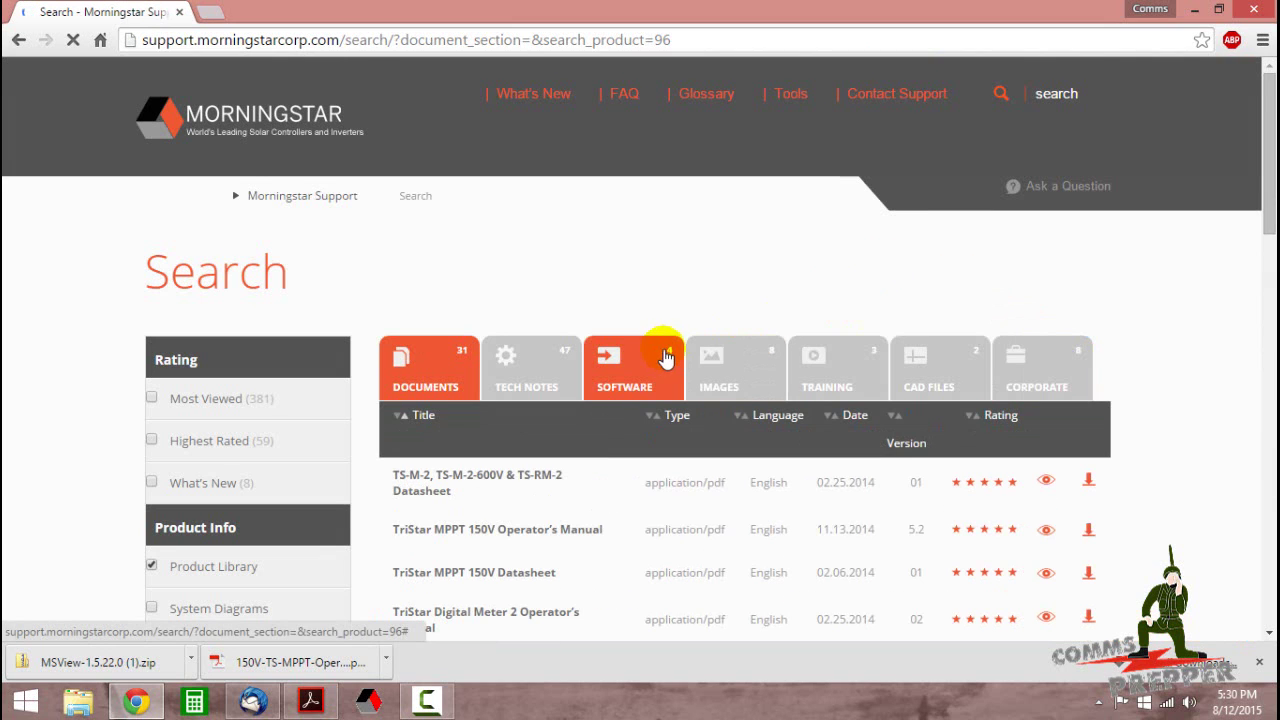
pyautogui.click(665, 358)
pyautogui.scroll(-1, 1200, 320)
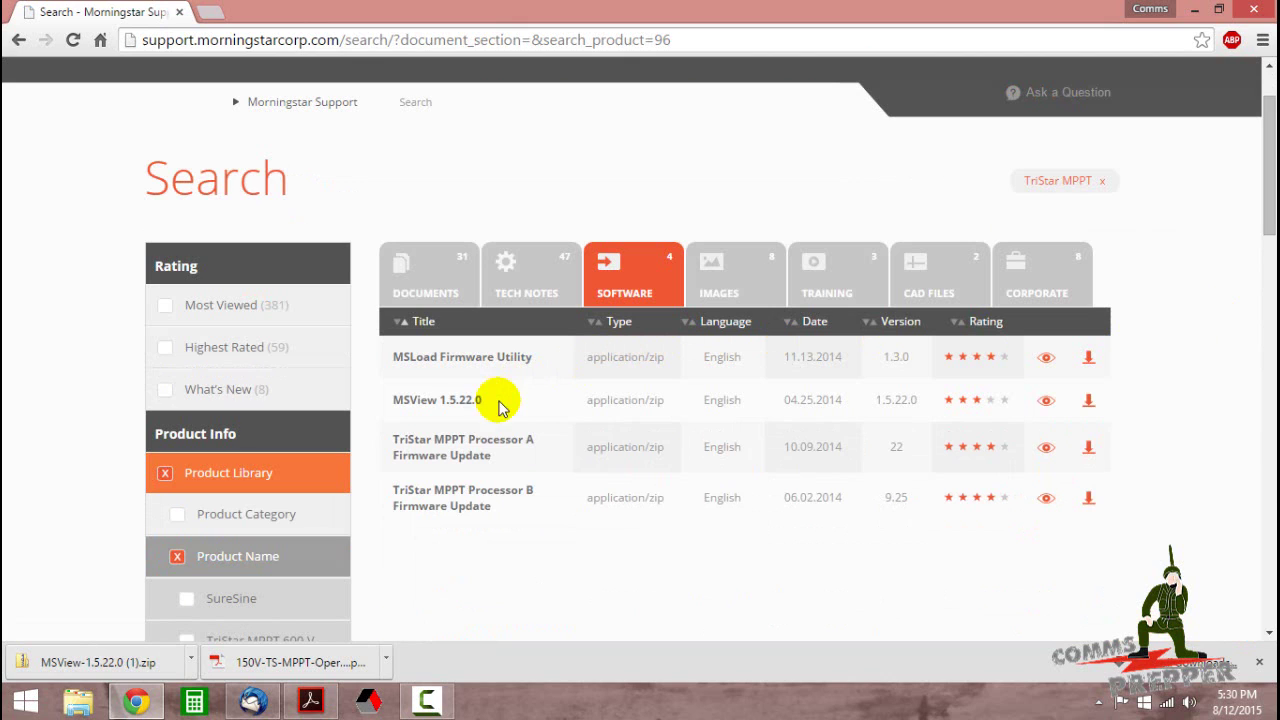
# Step: Save the MSView 1.5.22.0 zip file to the Desktop and minimize the browser
pyautogui.rightClick(1088, 408)
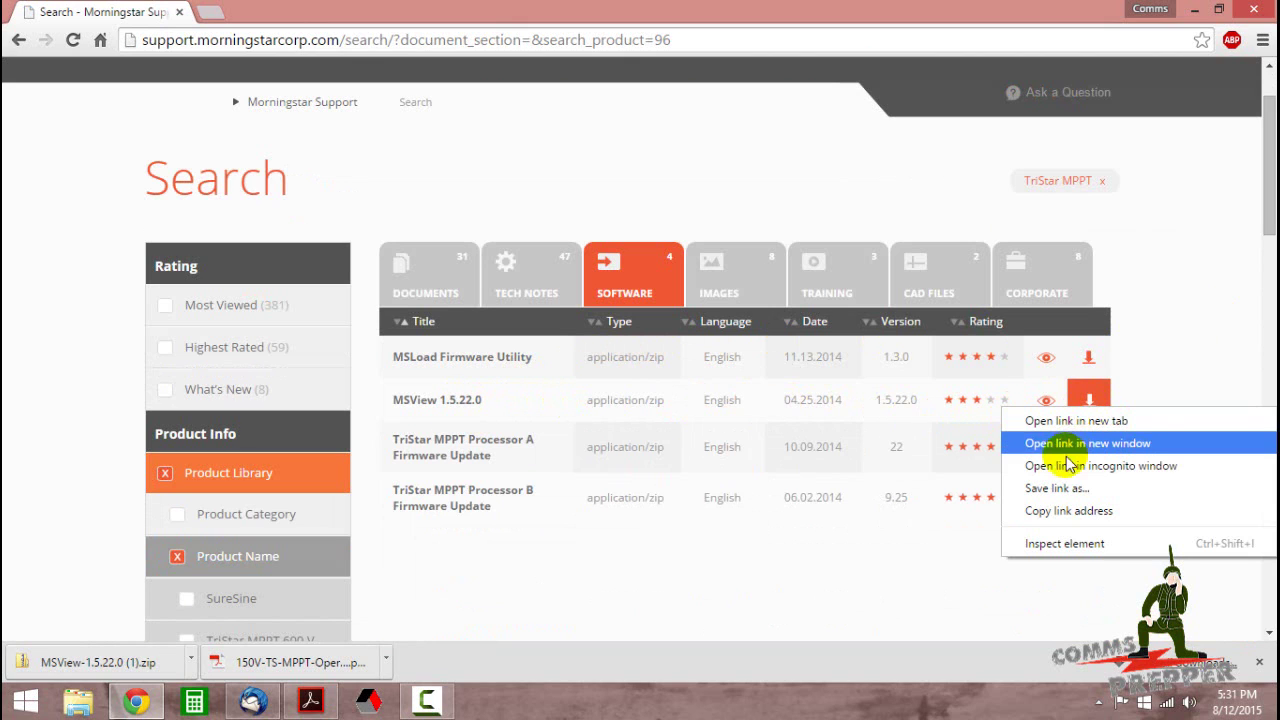
pyautogui.click(1055, 488)
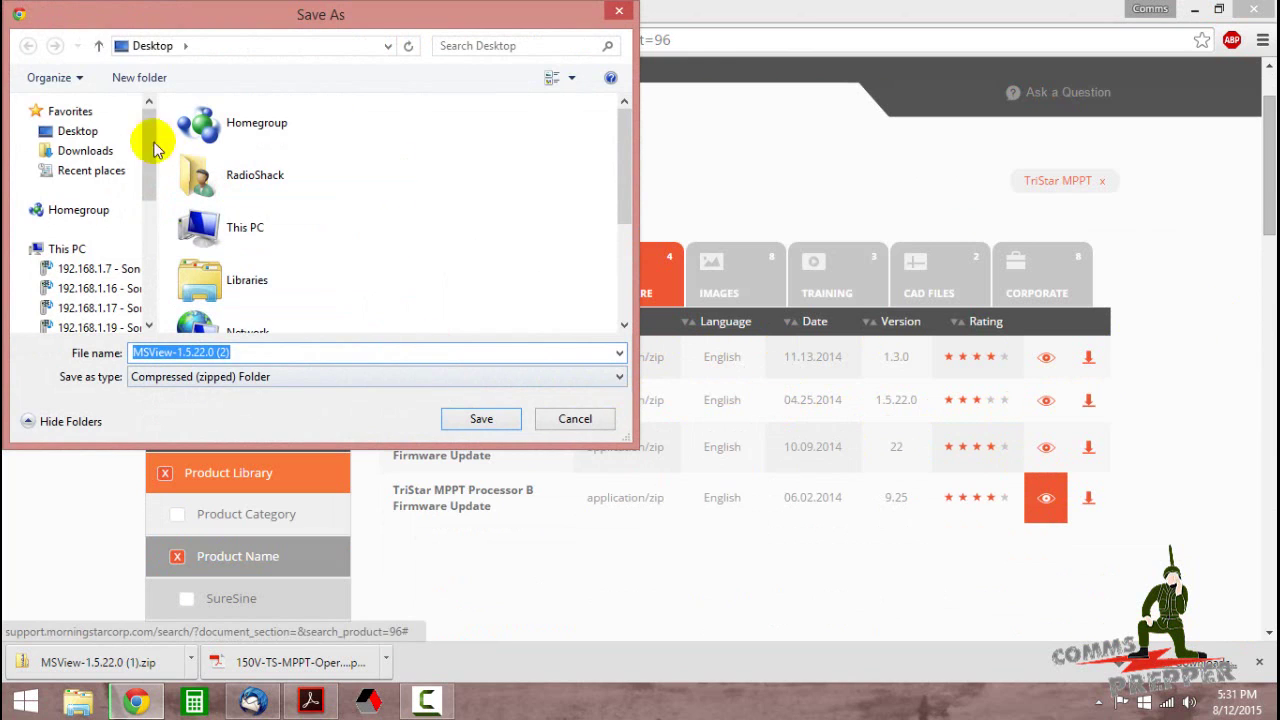
pyautogui.click(77, 131)
pyautogui.click(481, 418)
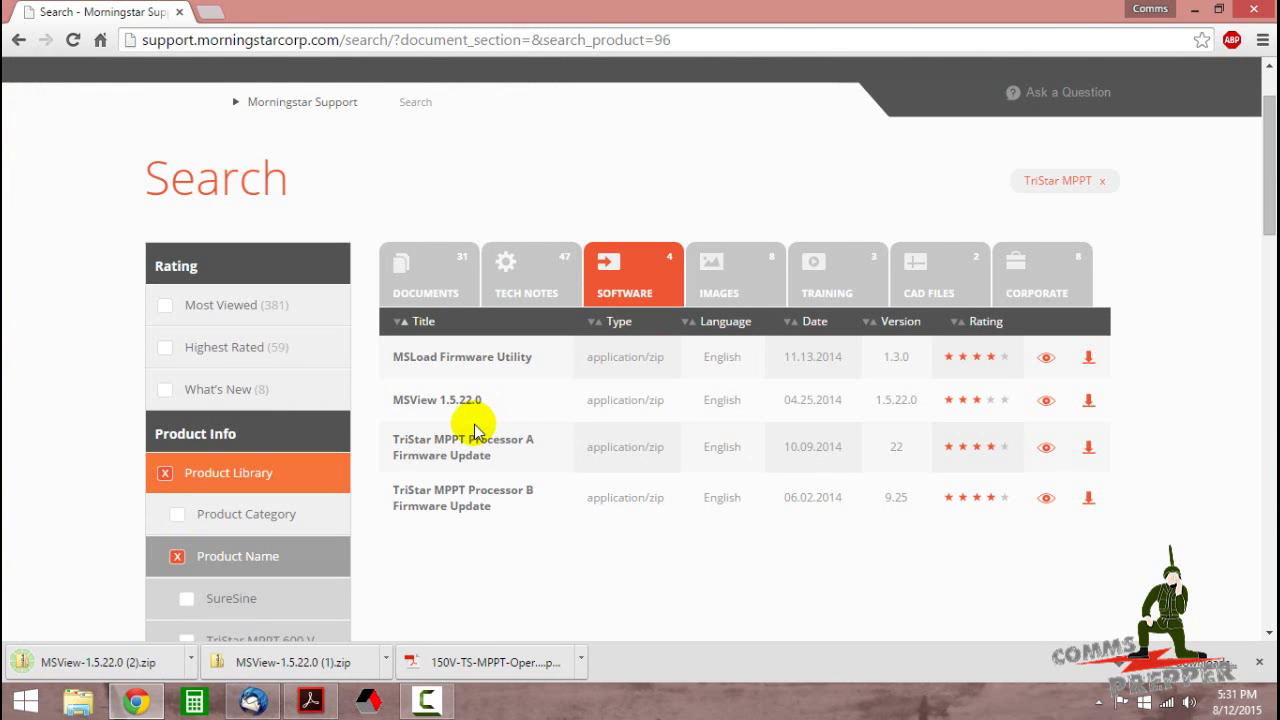
pyautogui.click(1196, 10)
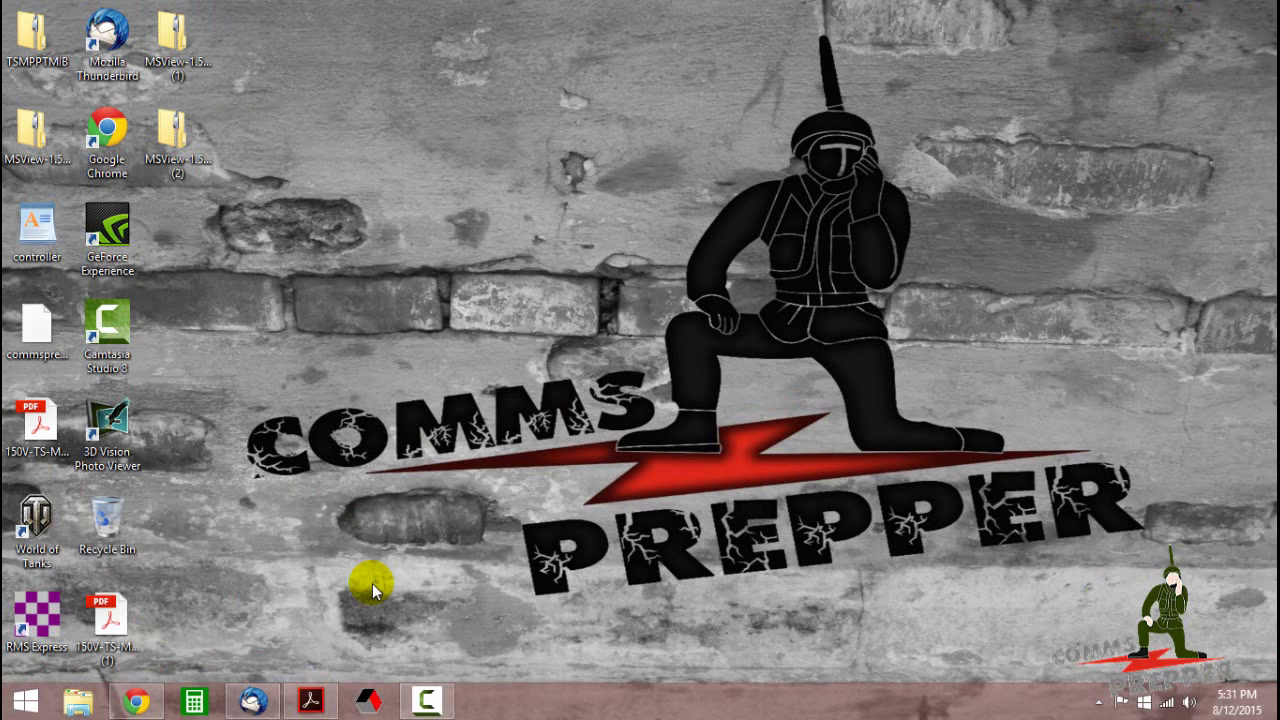
# Step: Open the Windows network adapter list through Network and Sharing Center and disable the Wi-Fi connection
pyautogui.rightClick(1166, 702)
pyautogui.click(1160, 687)
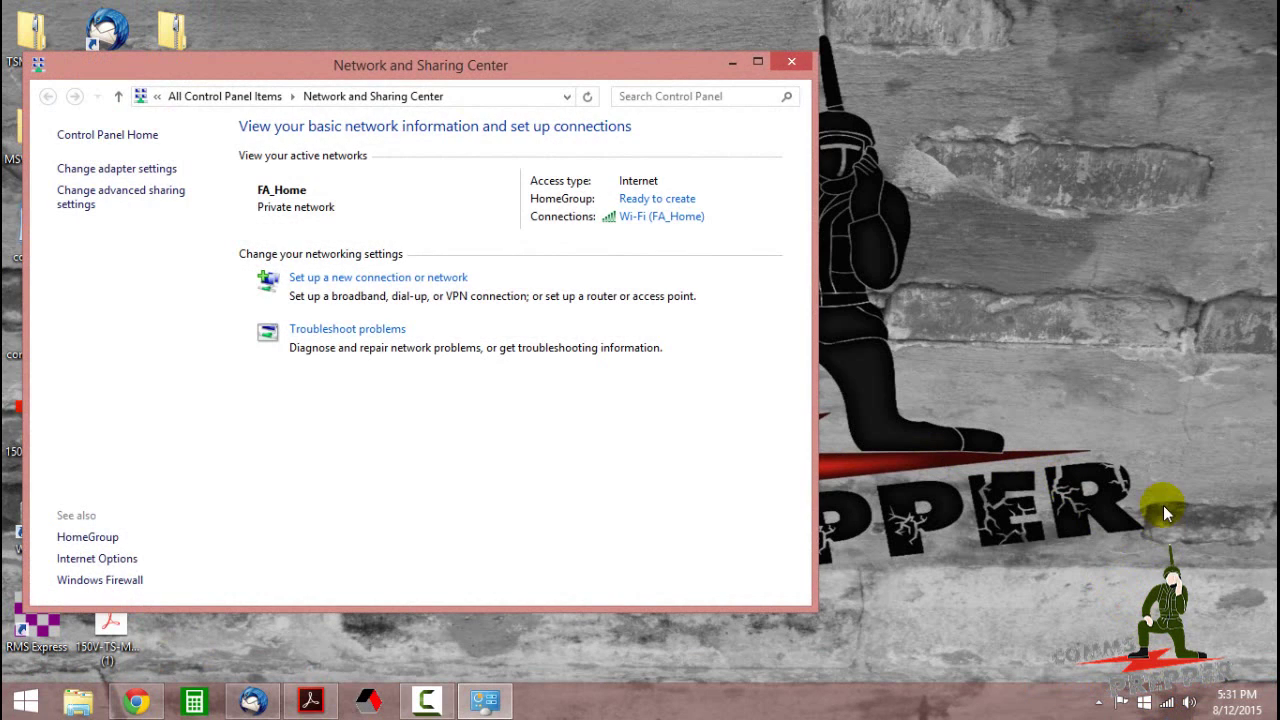
pyautogui.click(110, 169)
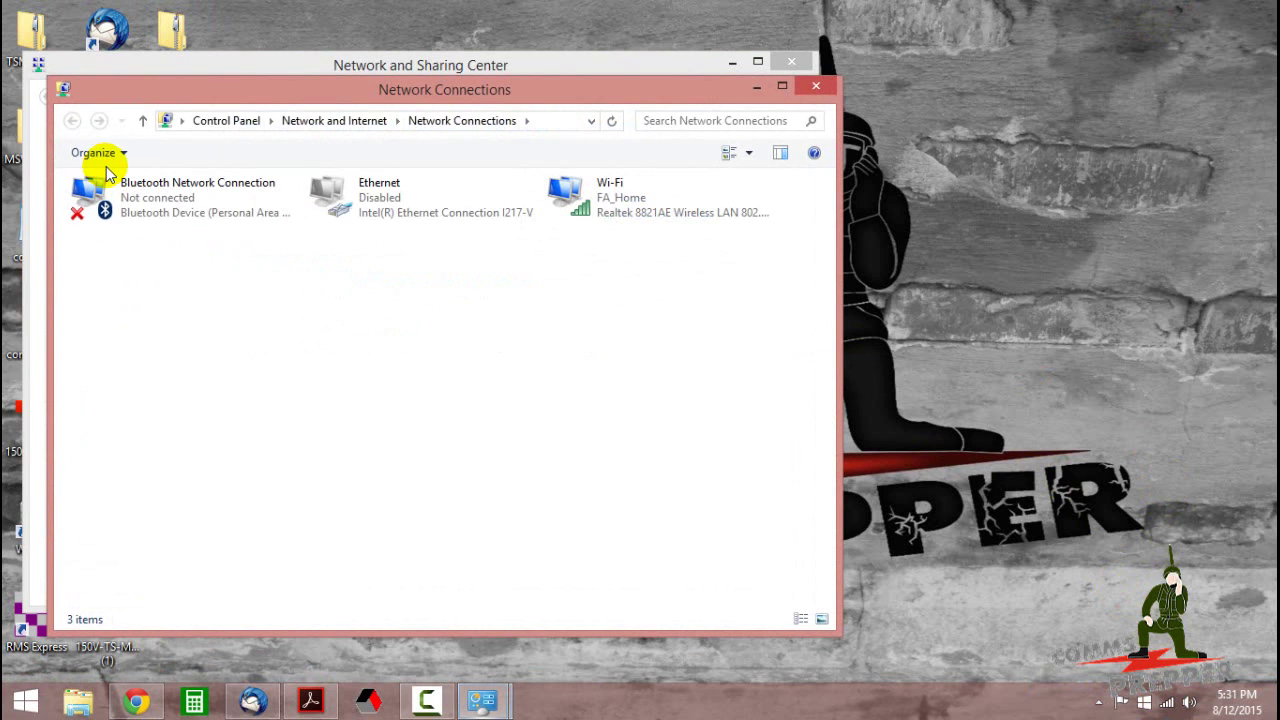
pyautogui.rightClick(625, 201)
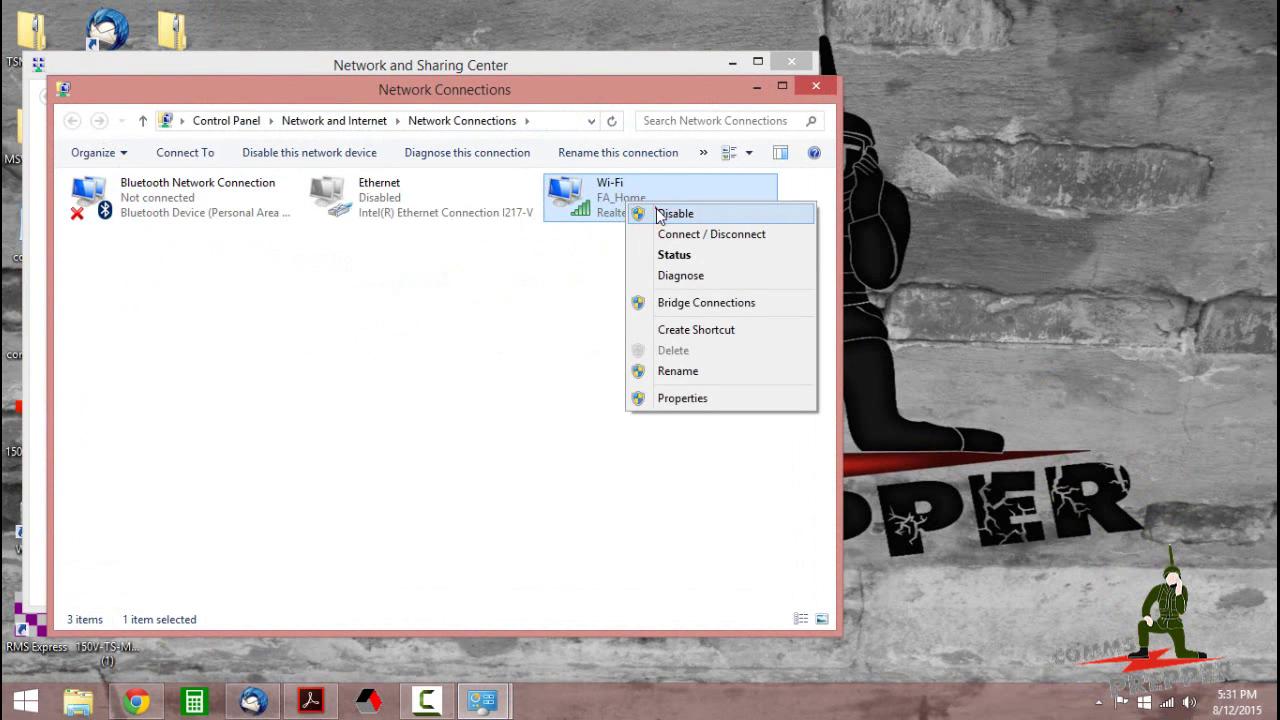
pyautogui.click(662, 213)
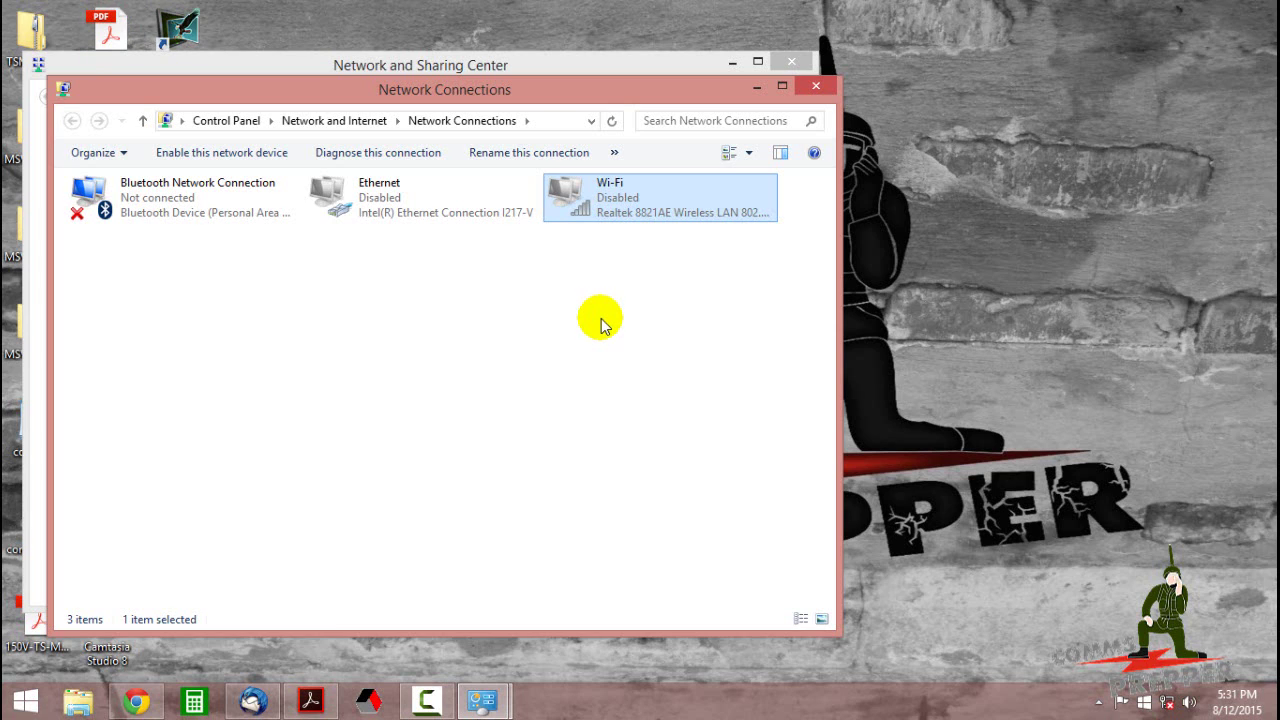
# Step: Enable the Ethernet connection in the network adapter list
pyautogui.click(408, 221)
pyautogui.click(408, 221)
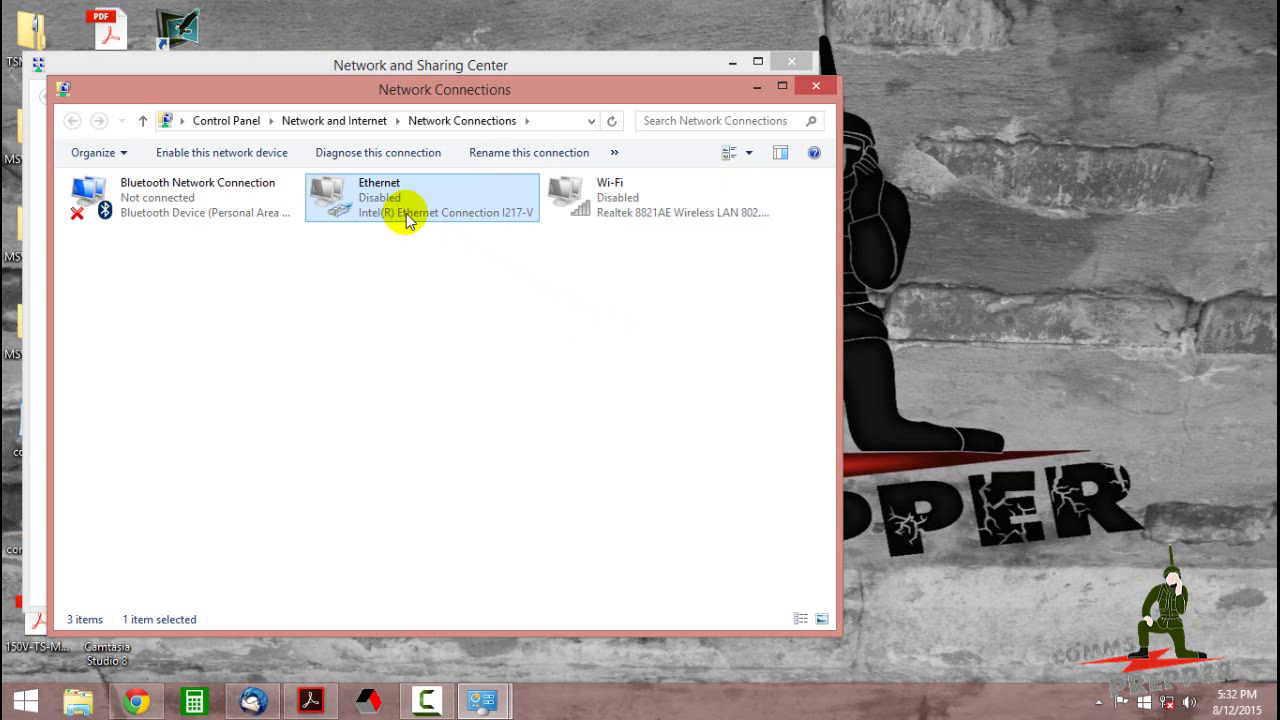
pyautogui.rightClick(408, 221)
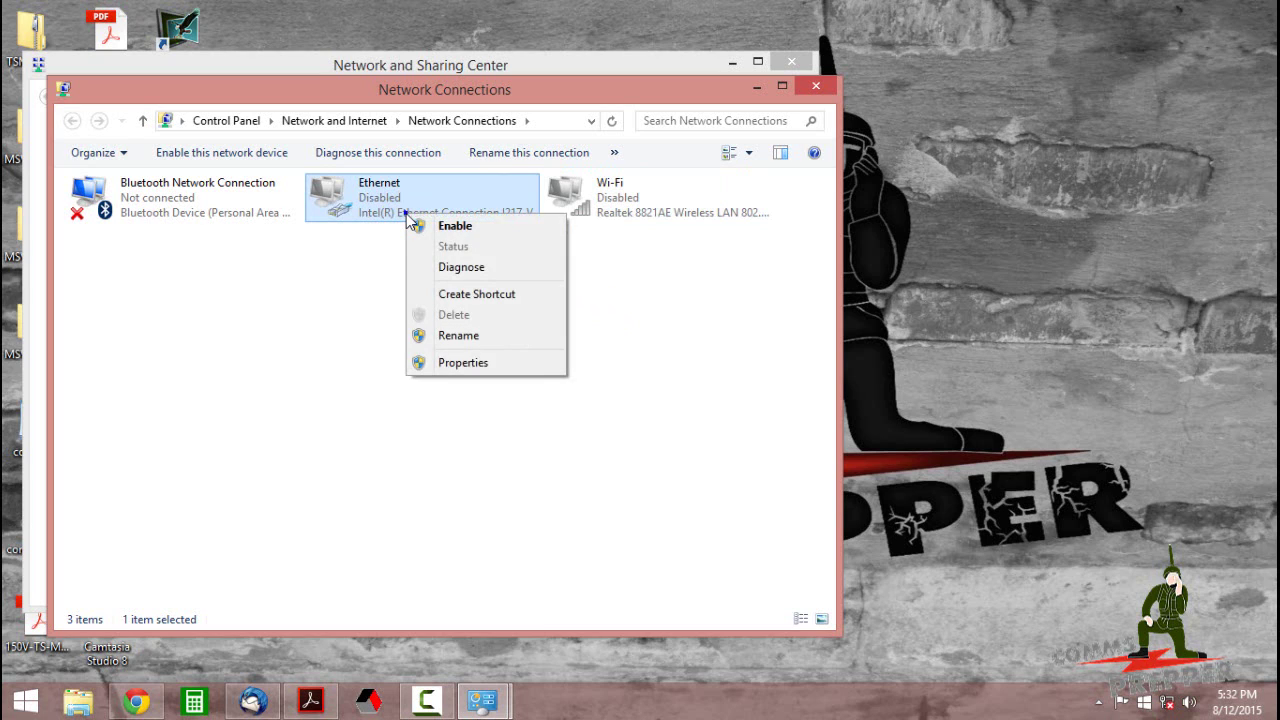
pyautogui.click(431, 224)
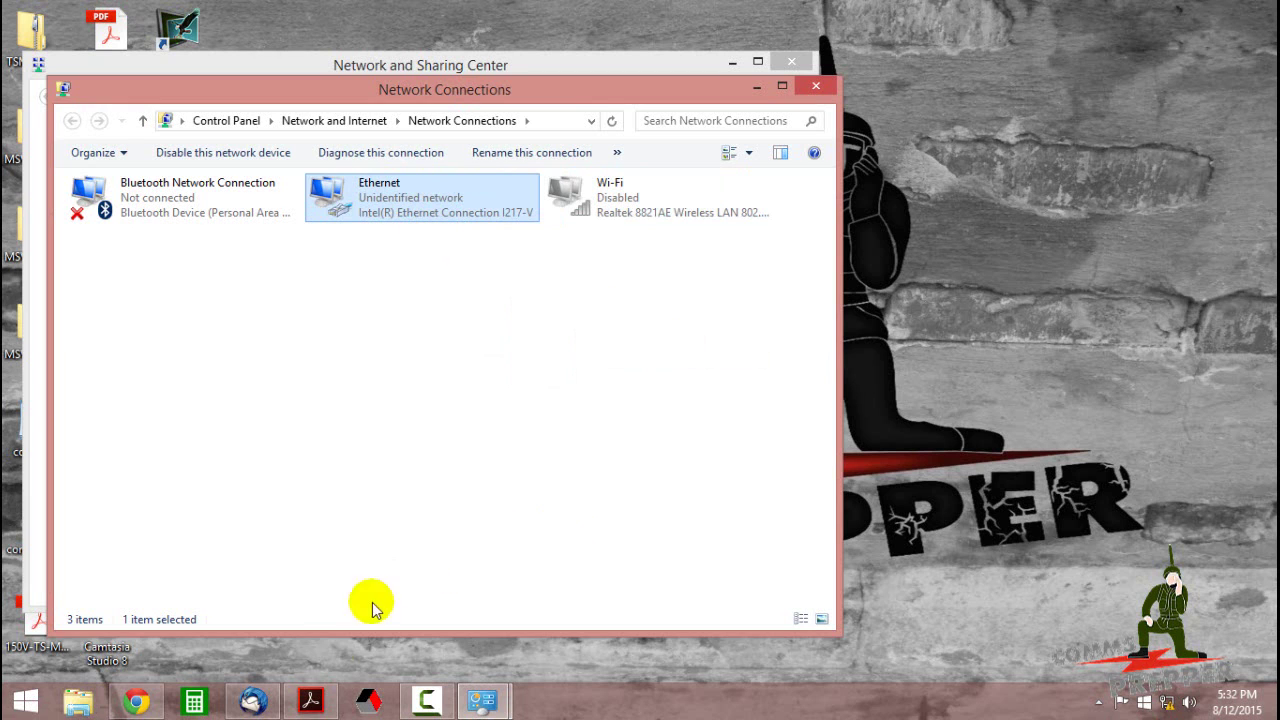
# Step: Check the factory default network settings in the Acrobat Reader manual and open the Ethernet connection's Internet Protocol Version 4 properties
pyautogui.click(310, 700)
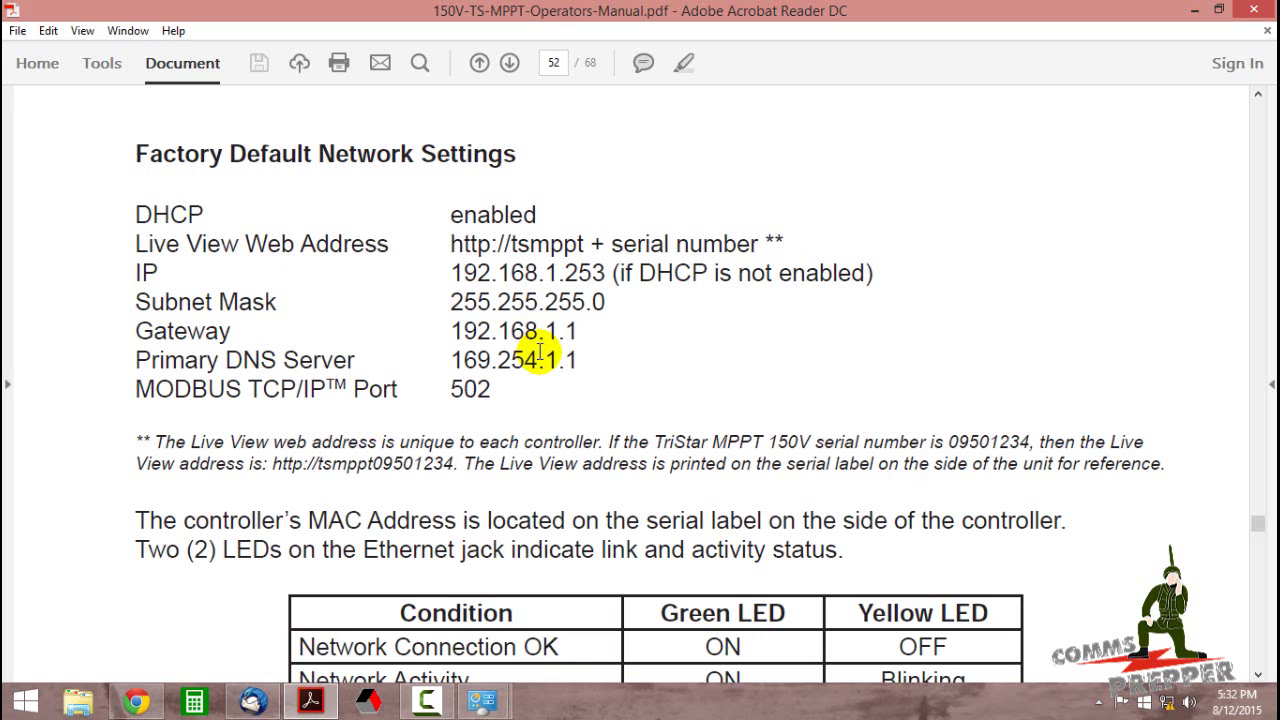
pyautogui.click(1194, 10)
pyautogui.rightClick(430, 211)
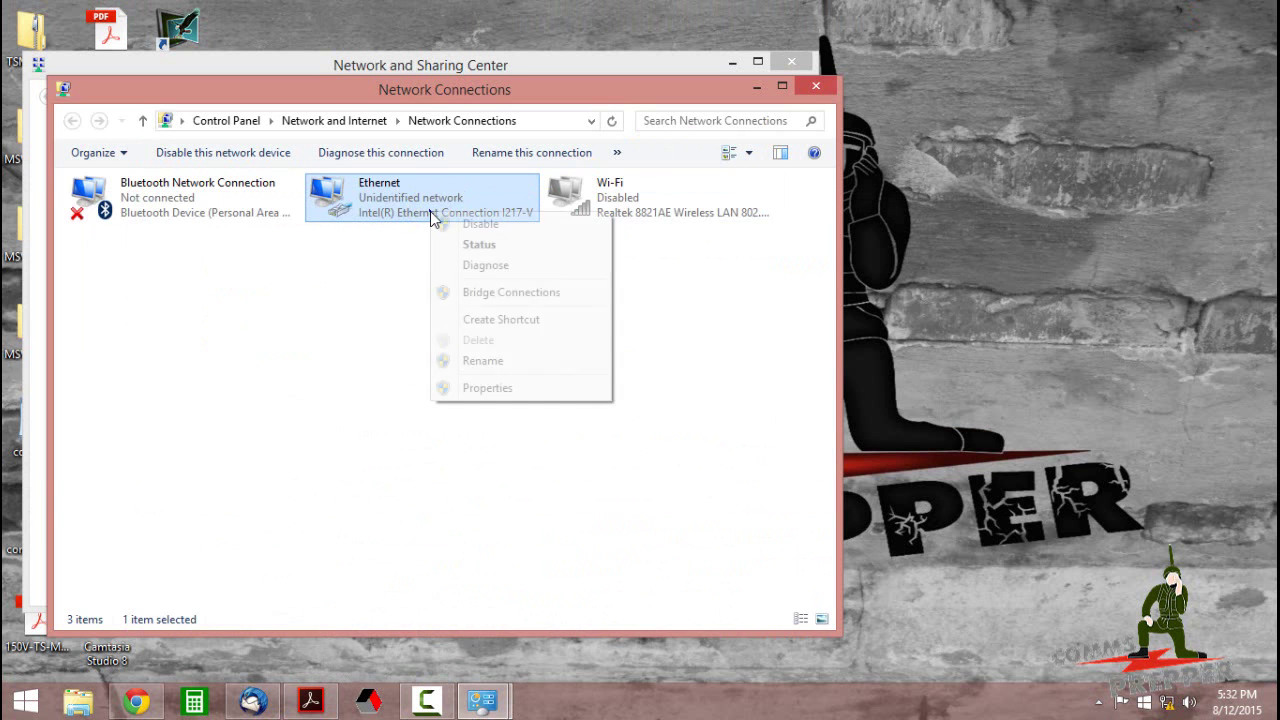
pyautogui.click(478, 388)
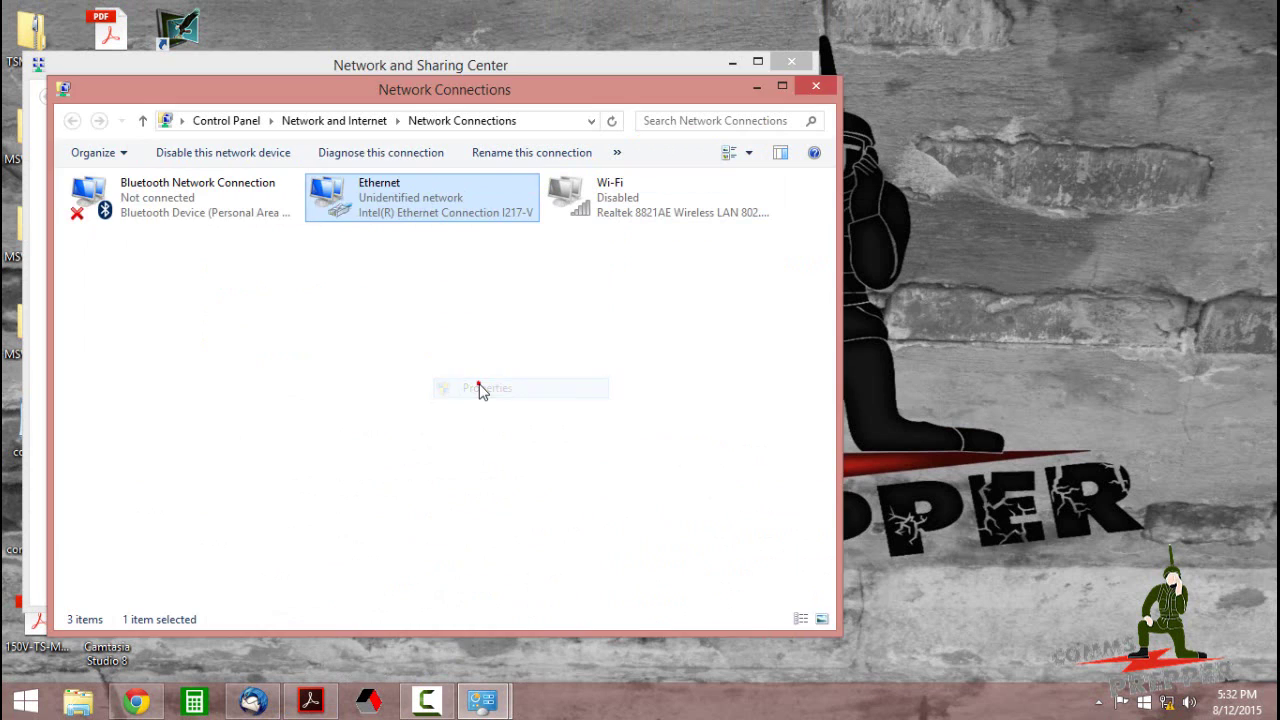
pyautogui.scroll(-1, 386, 363)
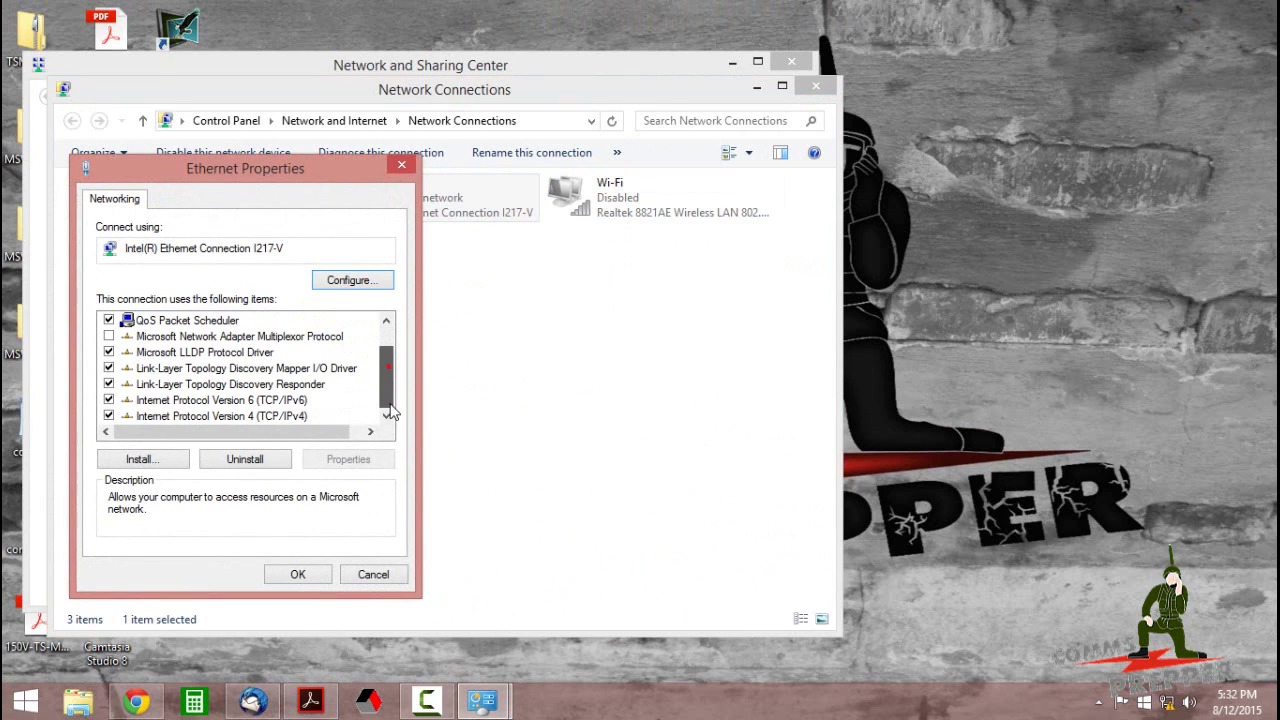
pyautogui.click(294, 418)
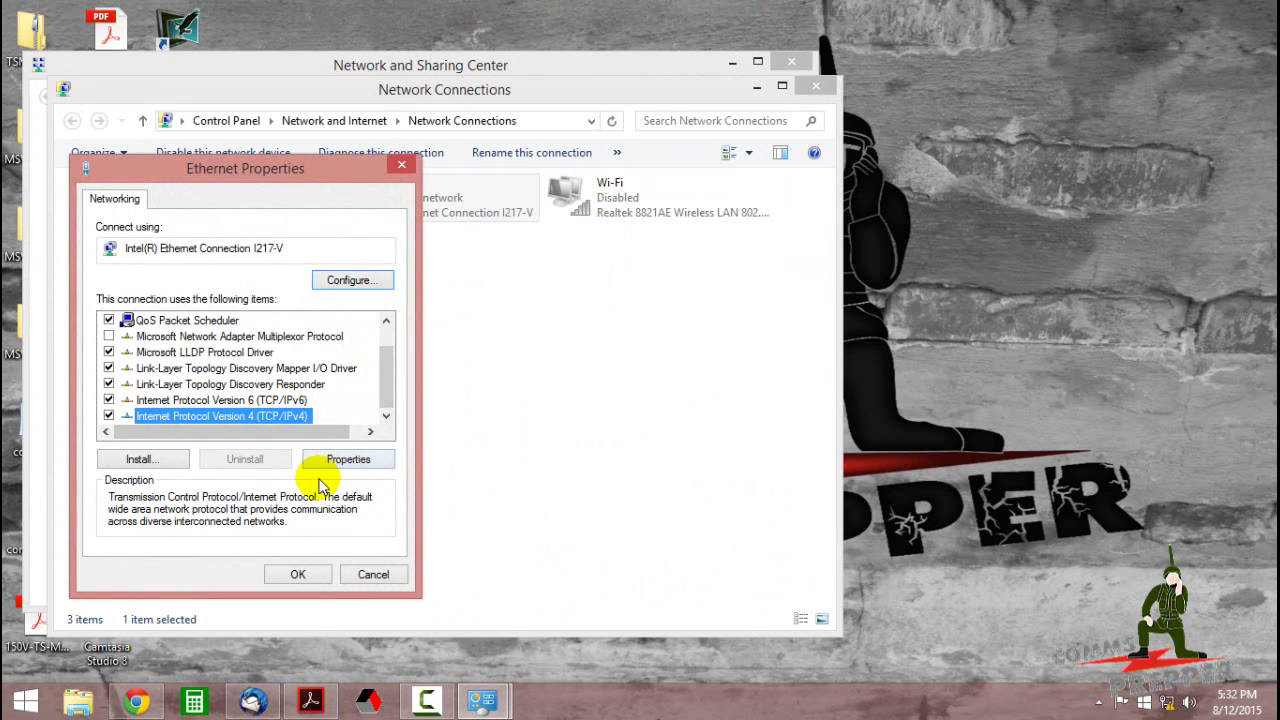
pyautogui.click(337, 458)
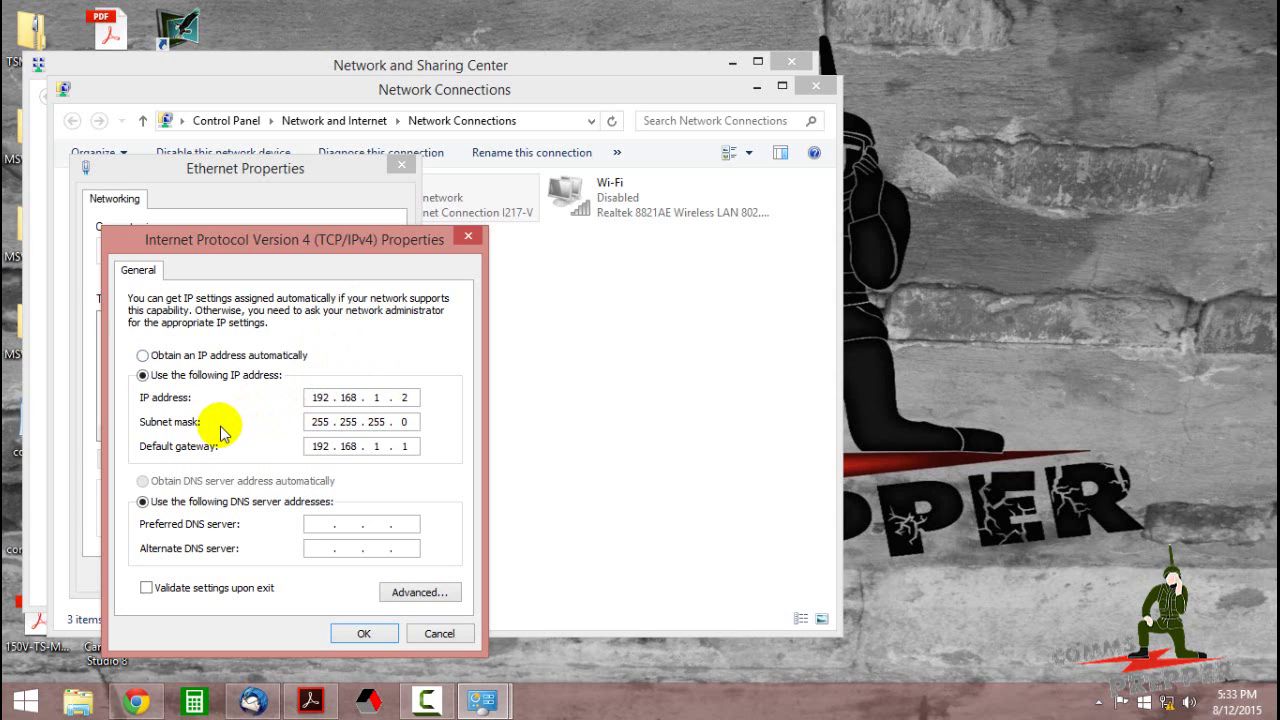
# Step: Compare the static IPv4 settings (192.168.1.2, mask 255.255.255.0, gateway 192.168.1.1) with the manual, accept them and close the network windows
pyautogui.click(384, 421)
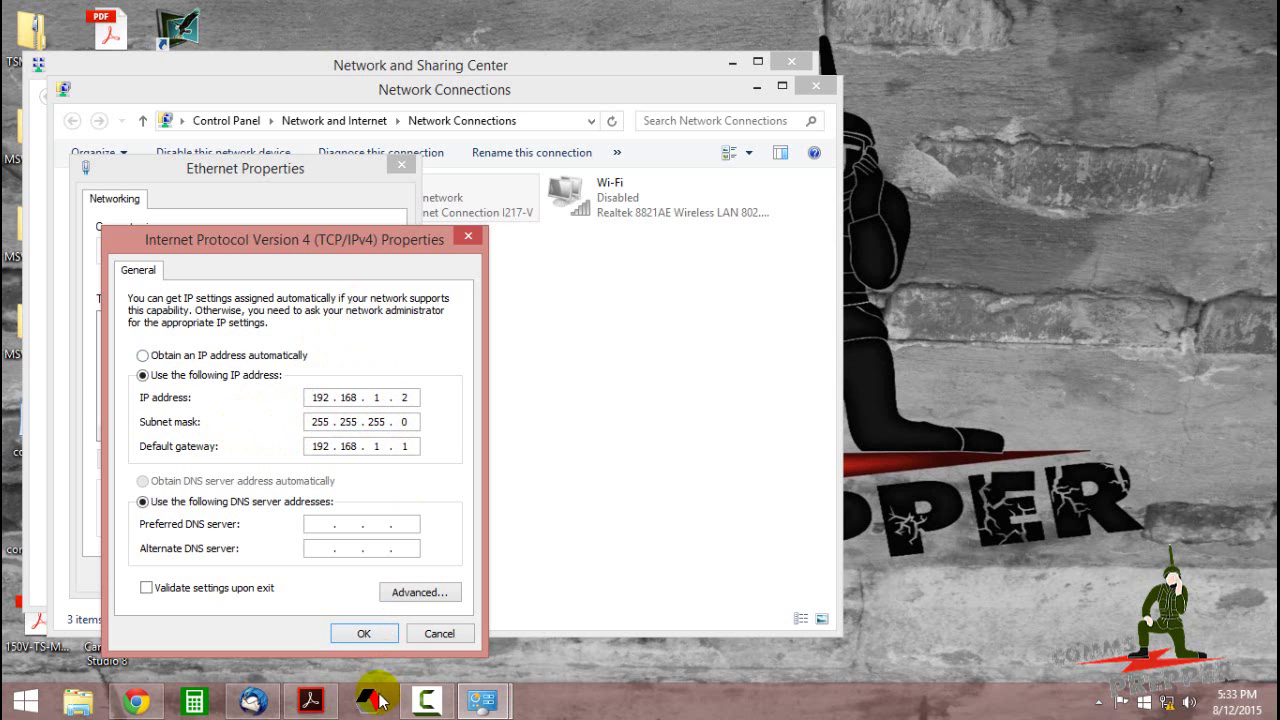
pyautogui.click(310, 705)
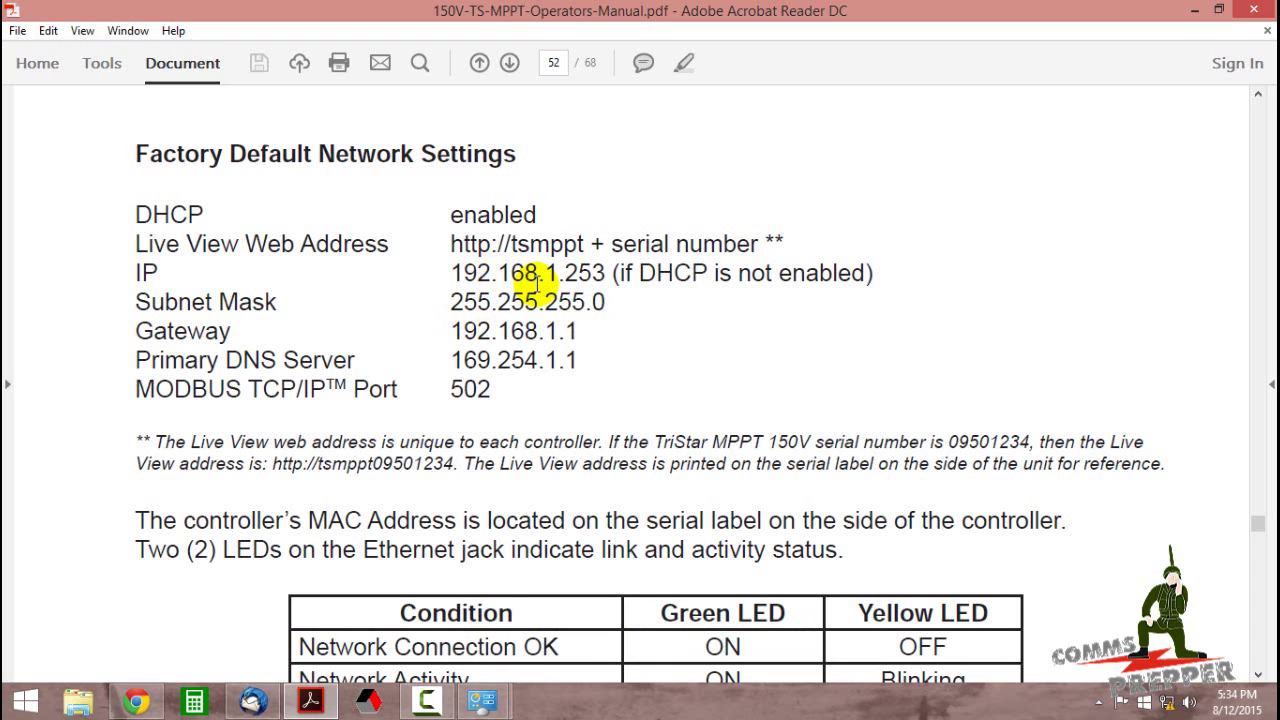
pyautogui.click(1194, 9)
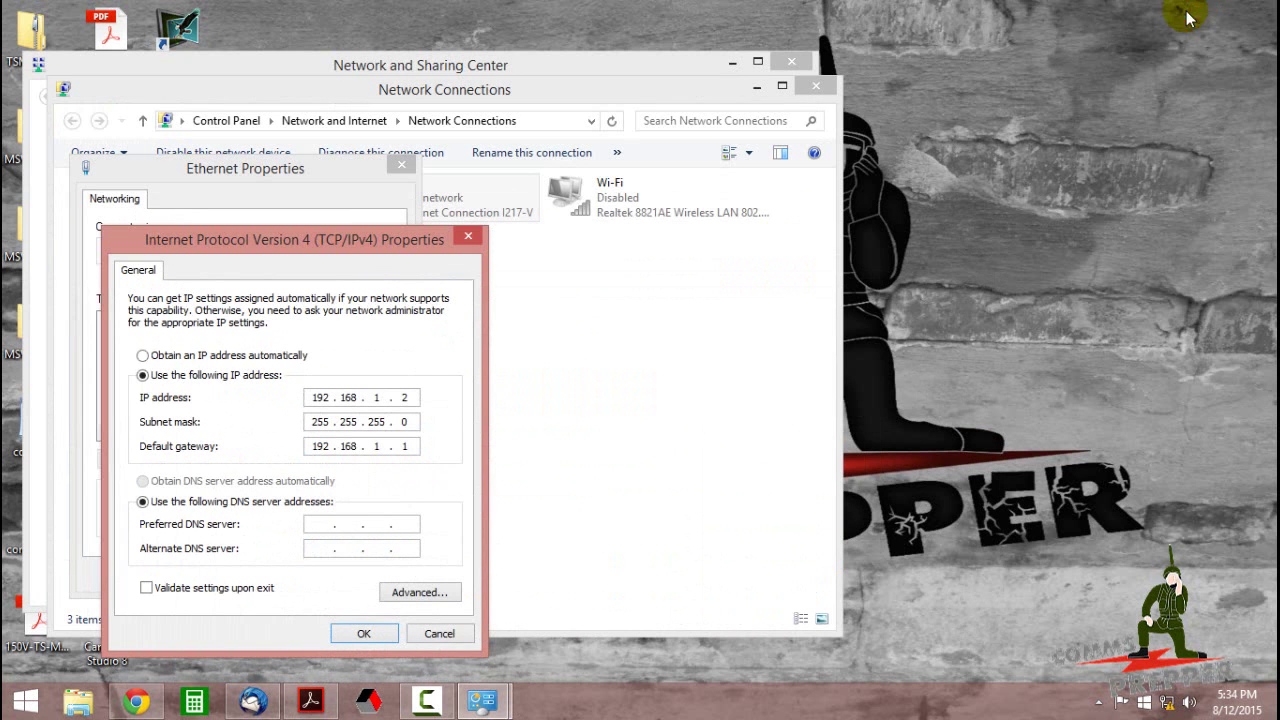
pyautogui.click(362, 634)
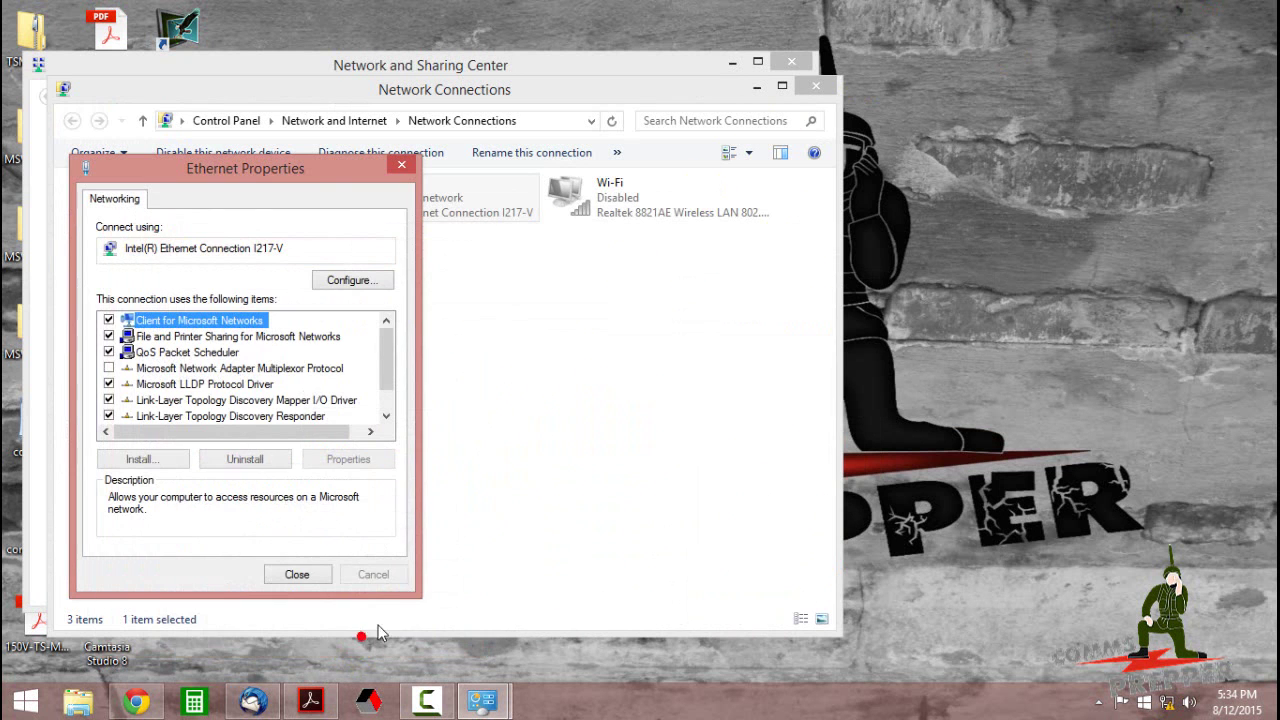
pyautogui.click(401, 164)
pyautogui.click(820, 86)
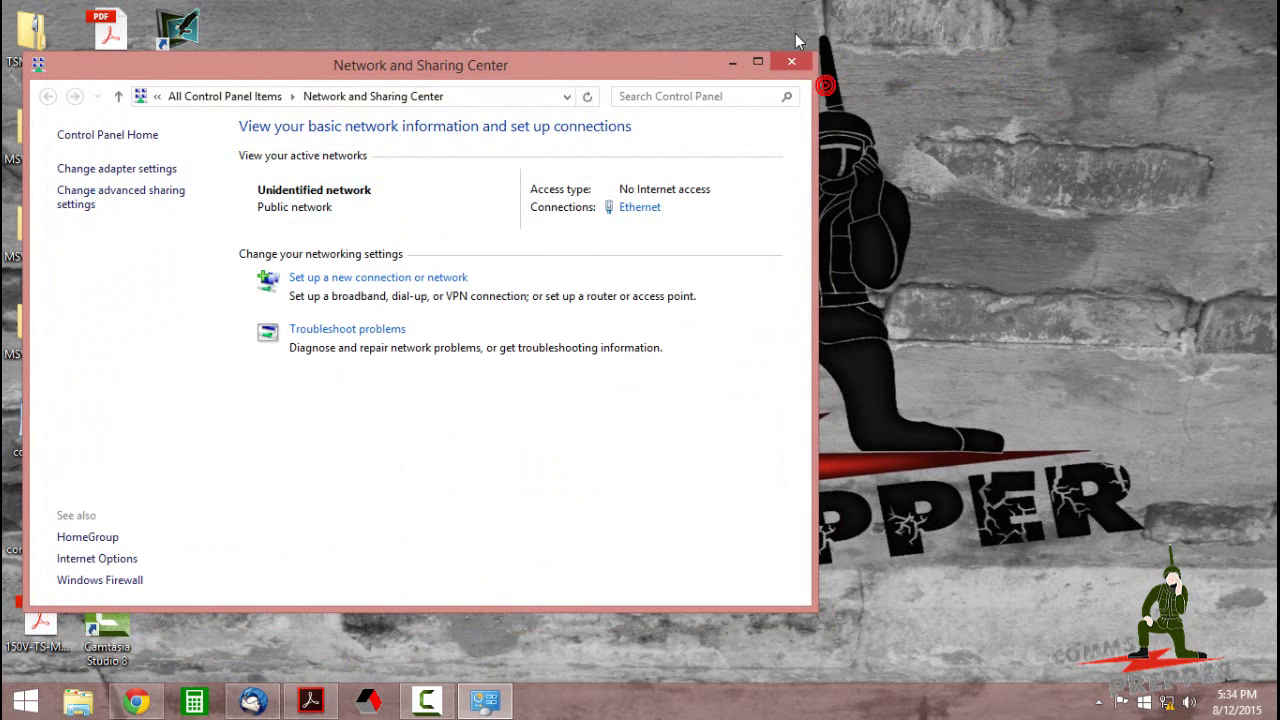
pyautogui.click(791, 64)
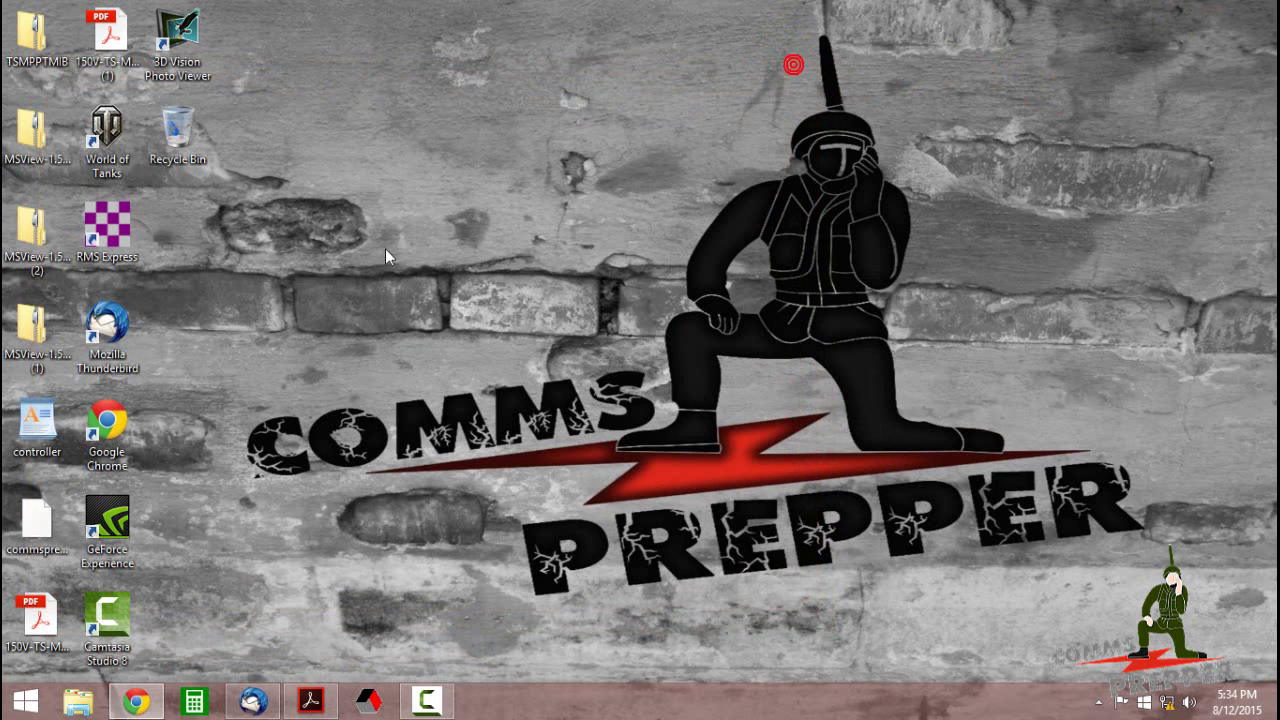
# Step: Switch to MSView, search for connected Morningstar devices and connect to the TS-MPPT-60 controller
pyautogui.click(367, 701)
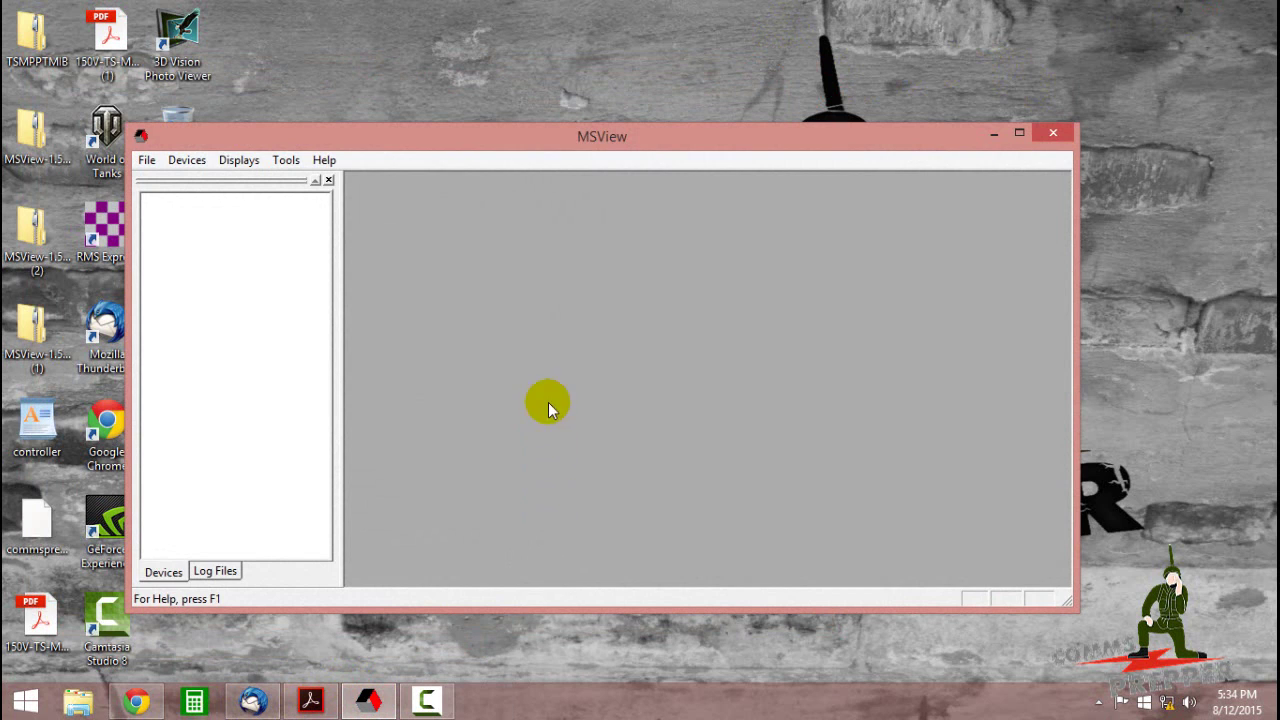
pyautogui.click(187, 160)
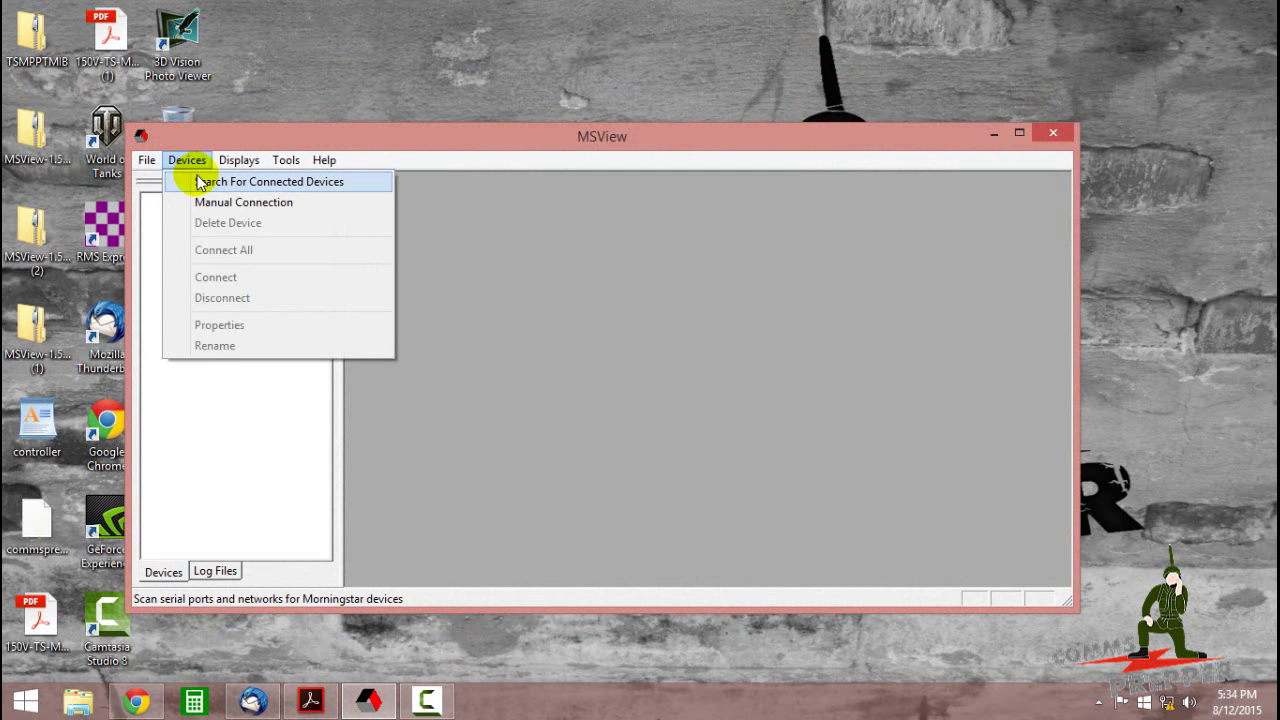
pyautogui.click(200, 183)
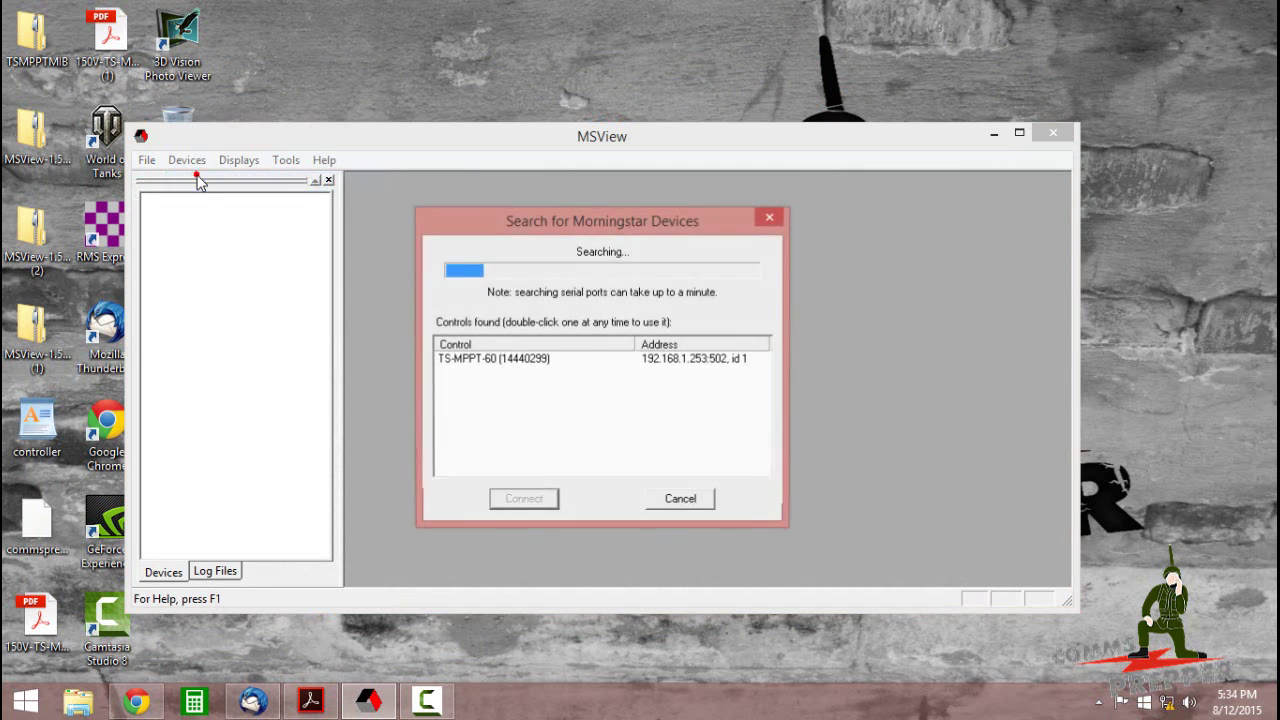
pyautogui.click(540, 362)
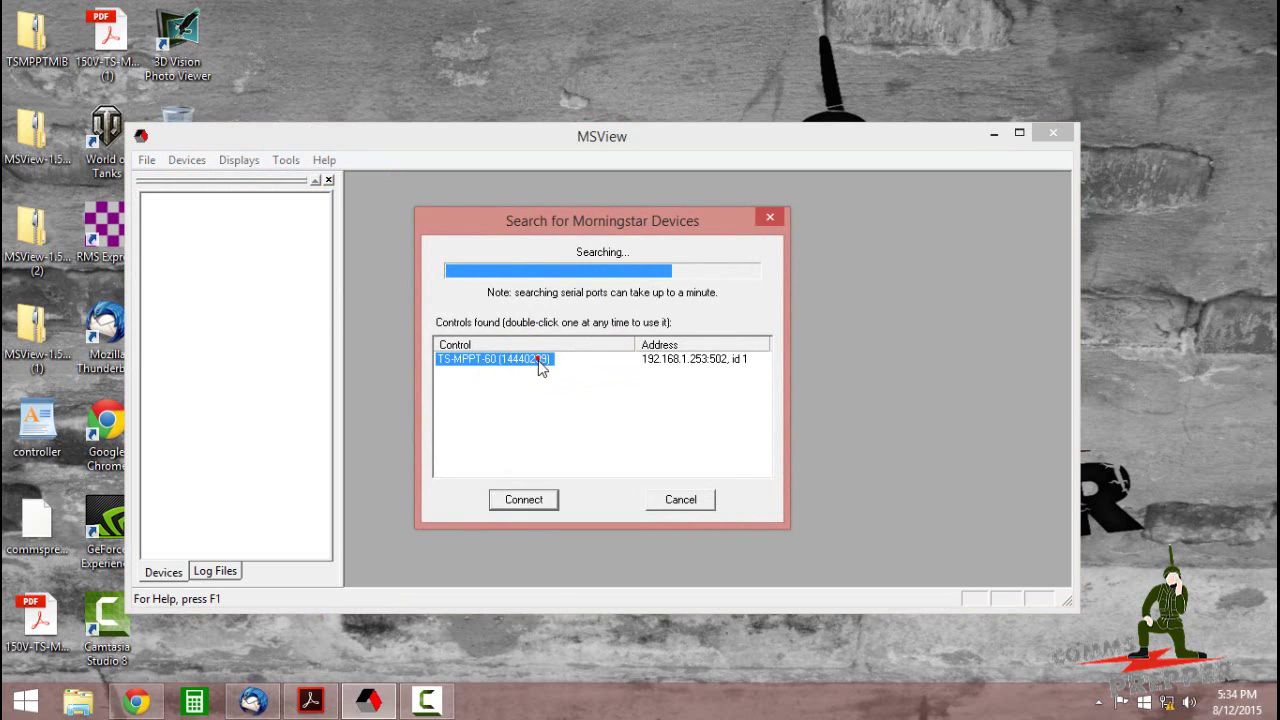
pyautogui.click(518, 495)
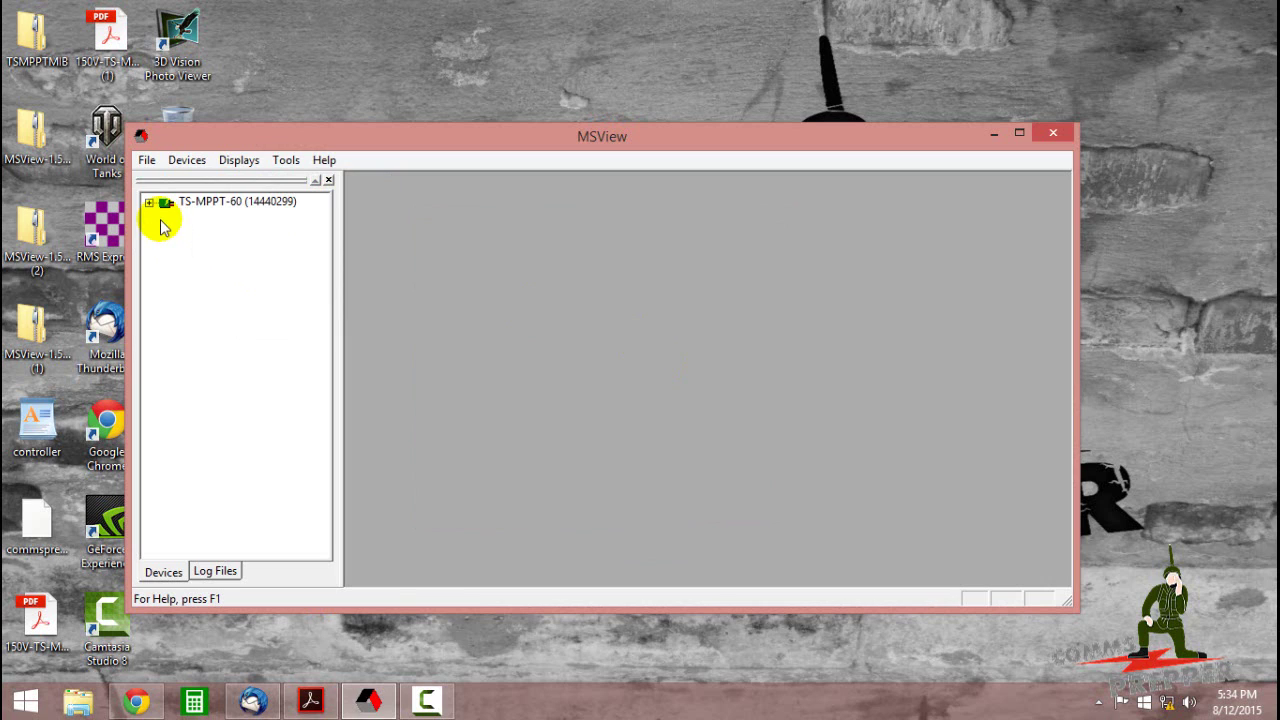
# Step: Expand the TS-MPPT-60 device to examine its list of readable variables, such as Array Pmax (last sweep)
pyautogui.click(149, 203)
pyautogui.click(211, 204)
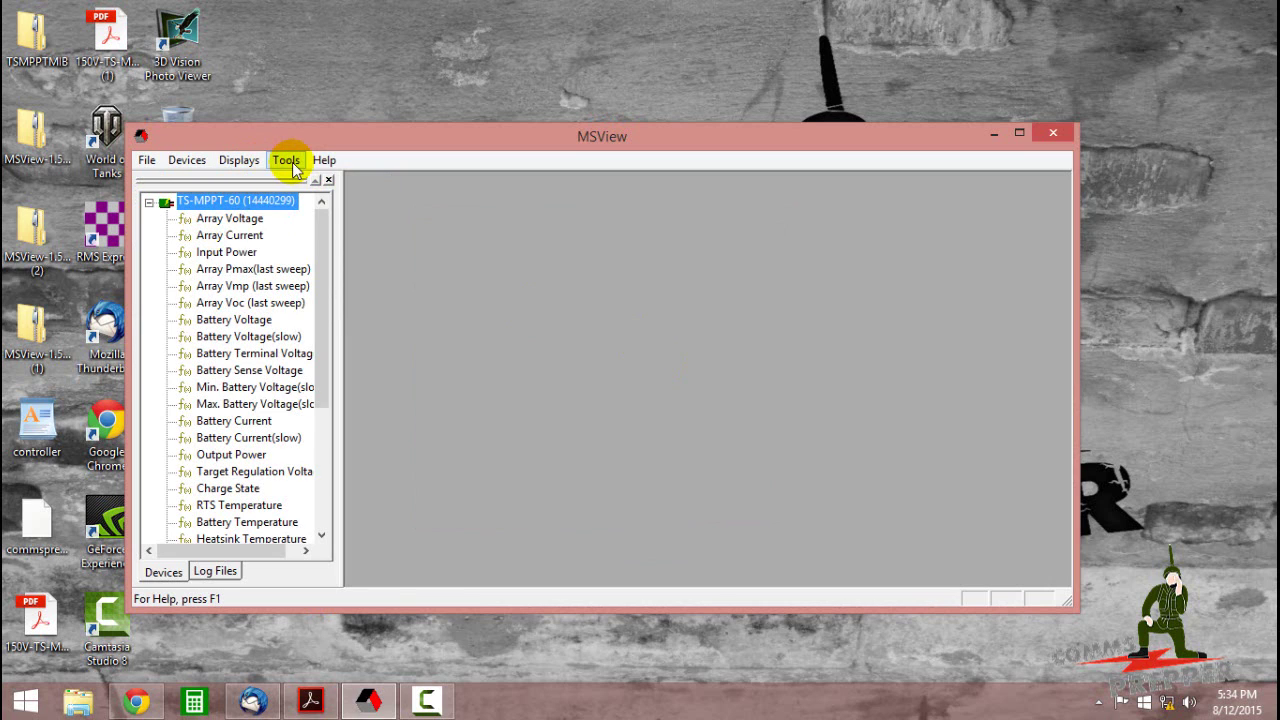
pyautogui.click(264, 269)
# Step: Launch the Tristar MPPT Setup Wizard and accept the setpoint-change caution and the DIP switch note
pyautogui.click(283, 163)
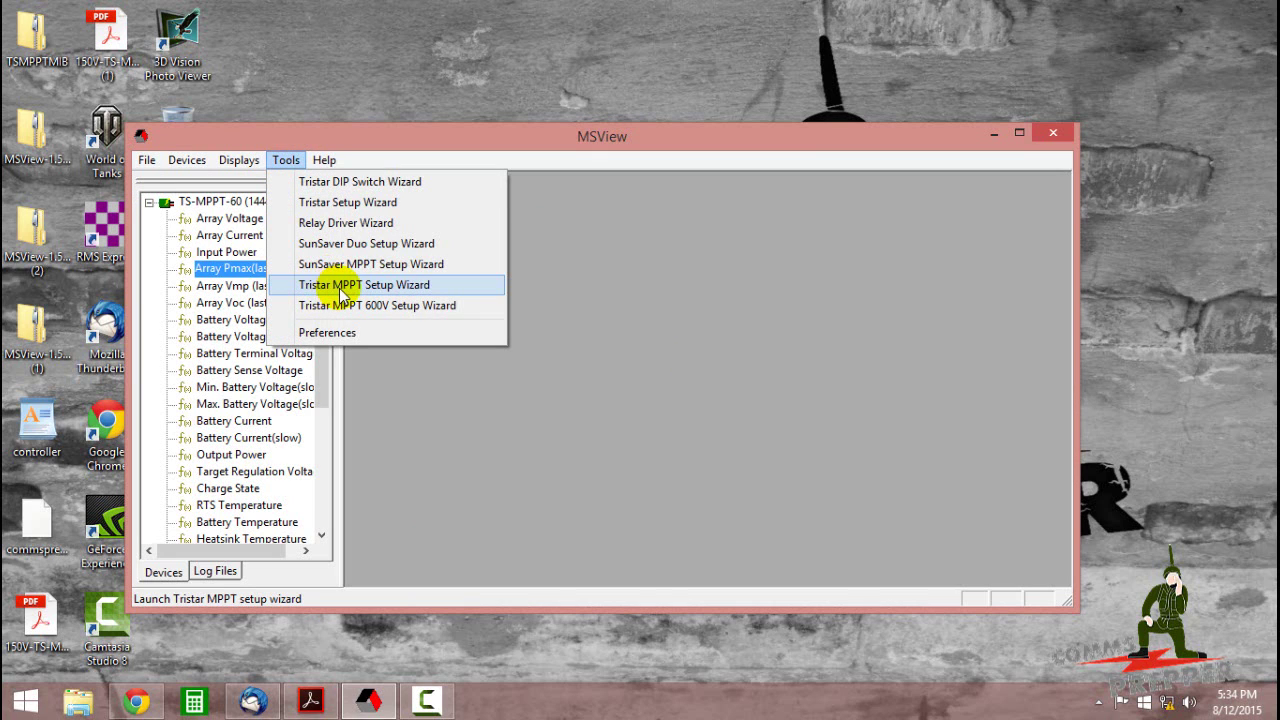
pyautogui.click(342, 288)
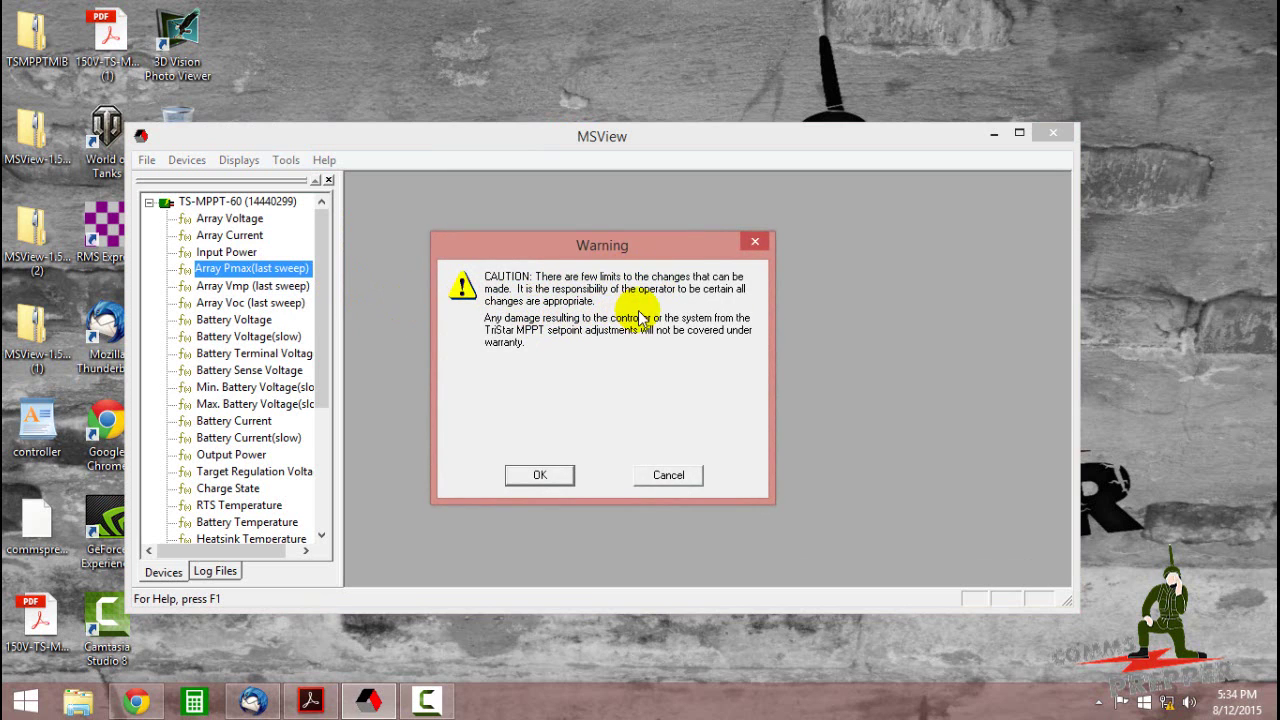
pyautogui.click(528, 471)
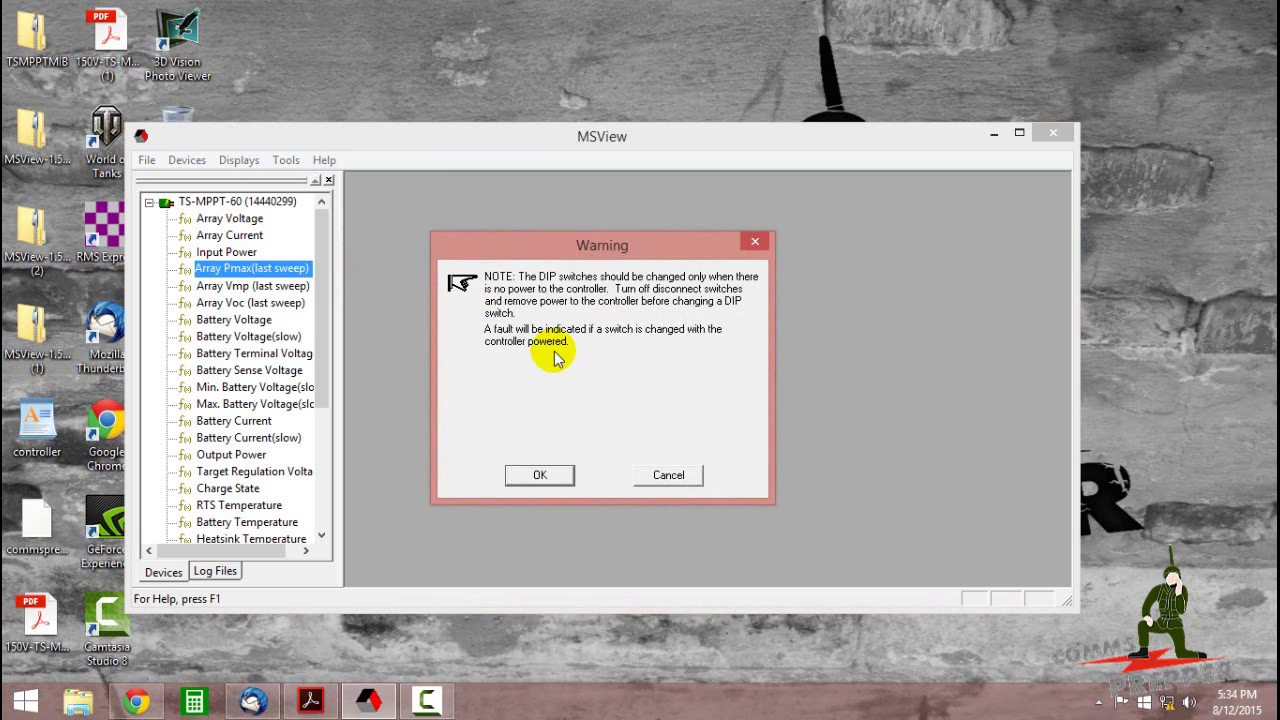
pyautogui.click(540, 476)
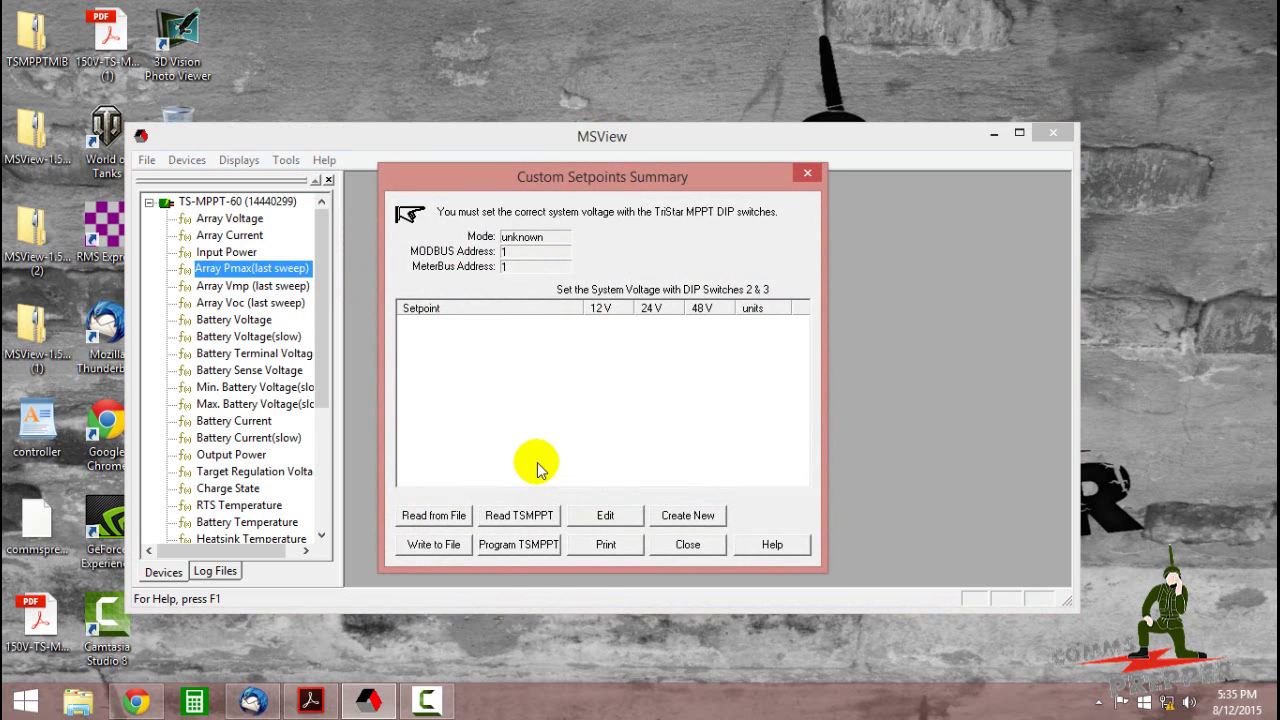
# Step: Read the TriStar MPPT's configuration in Solar Charge Control mode over TCP/IP, checking IP 192.168.1.253 and port 502 against the Acrobat Reader manual
pyautogui.click(546, 524)
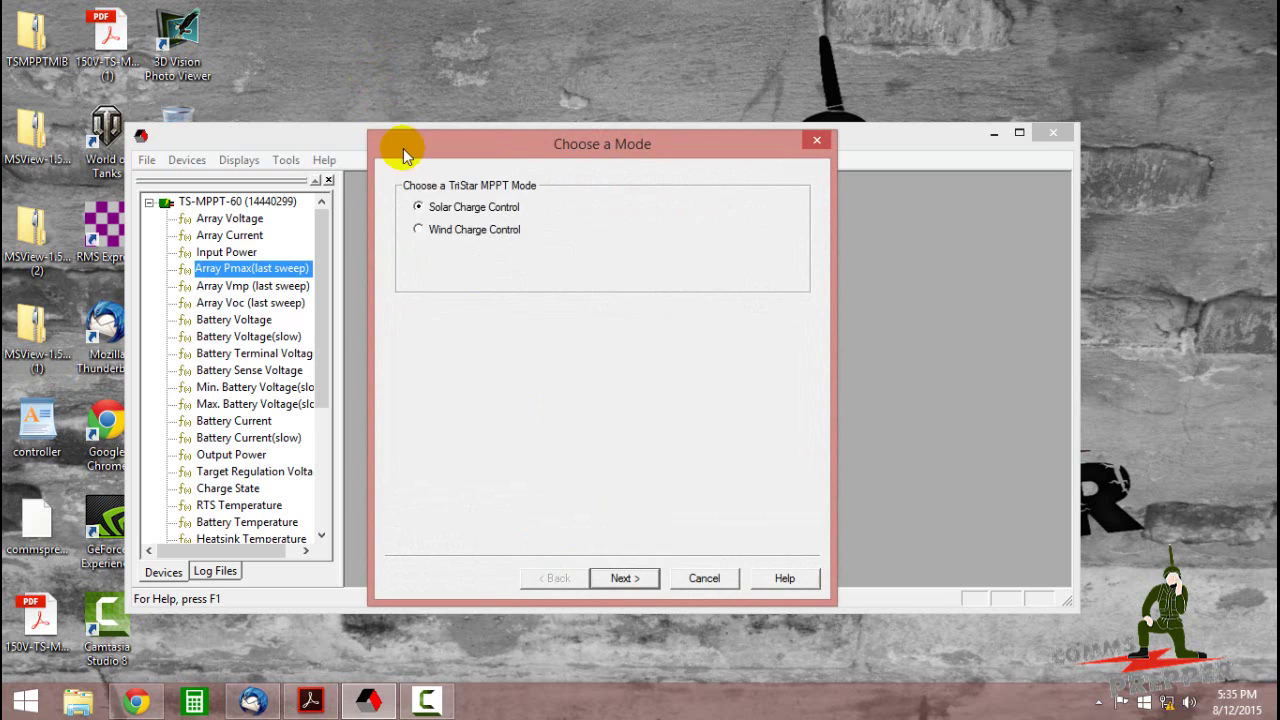
pyautogui.click(623, 578)
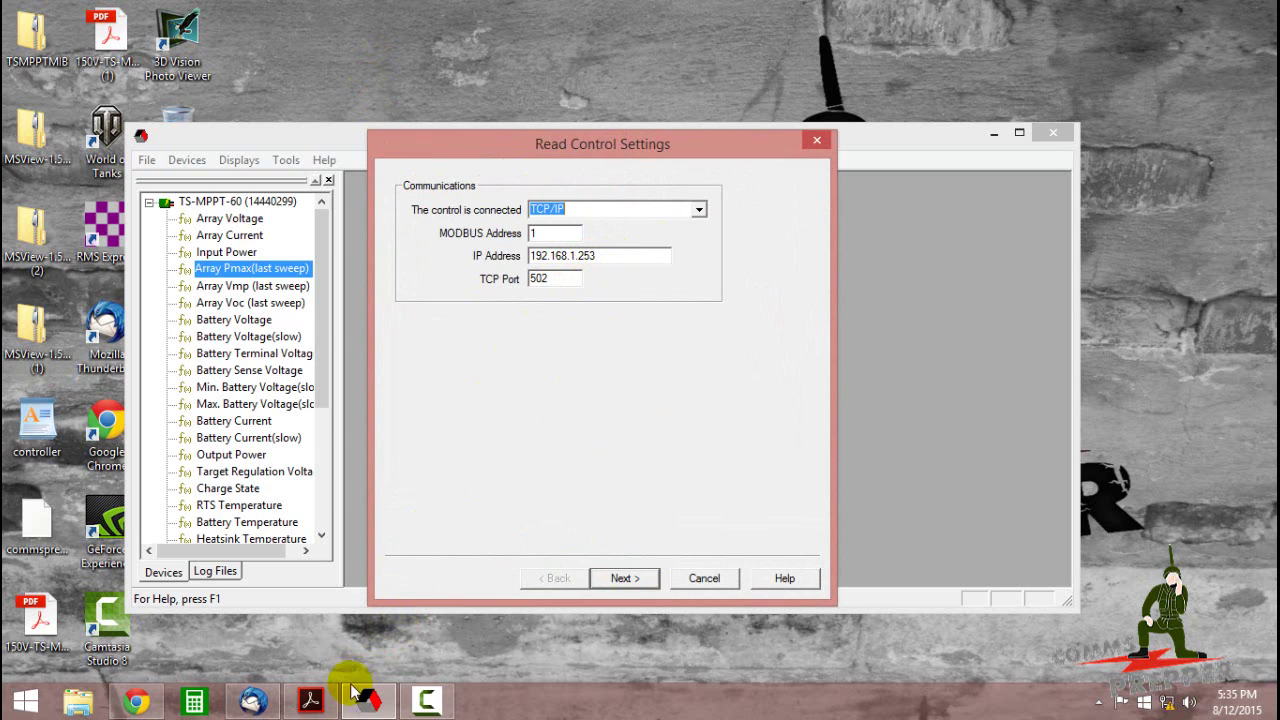
pyautogui.click(311, 701)
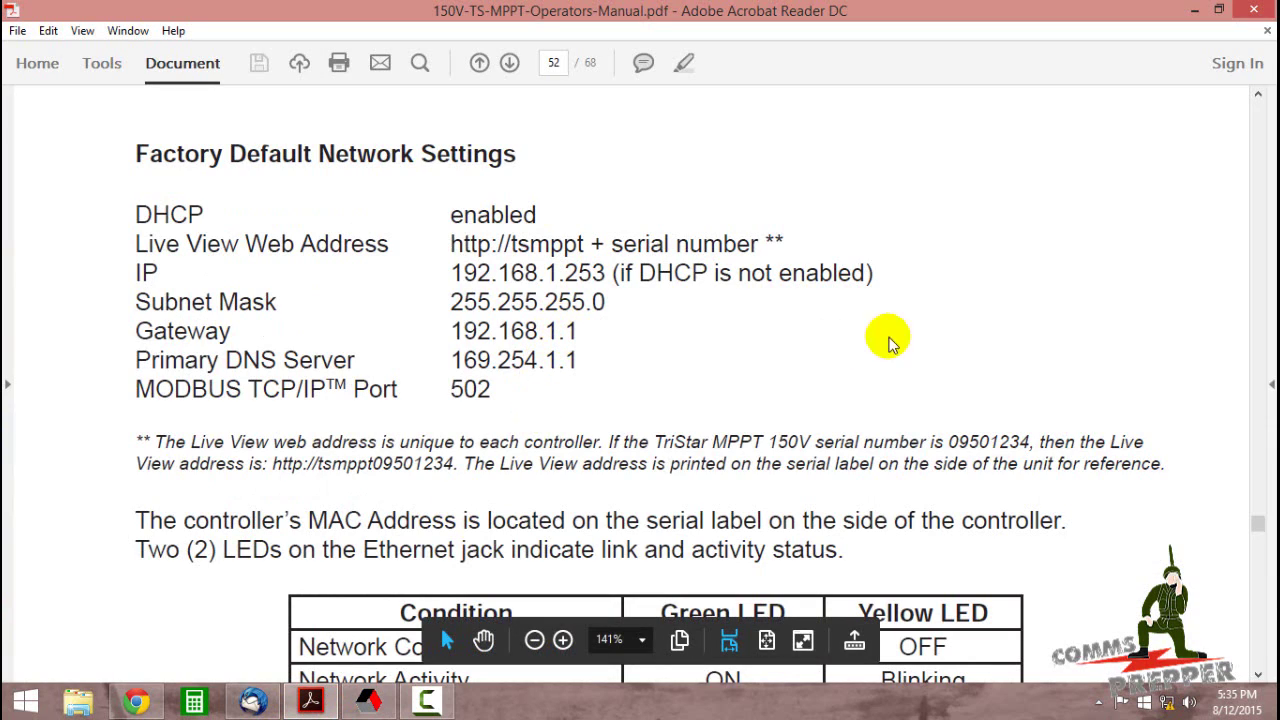
pyautogui.click(1198, 14)
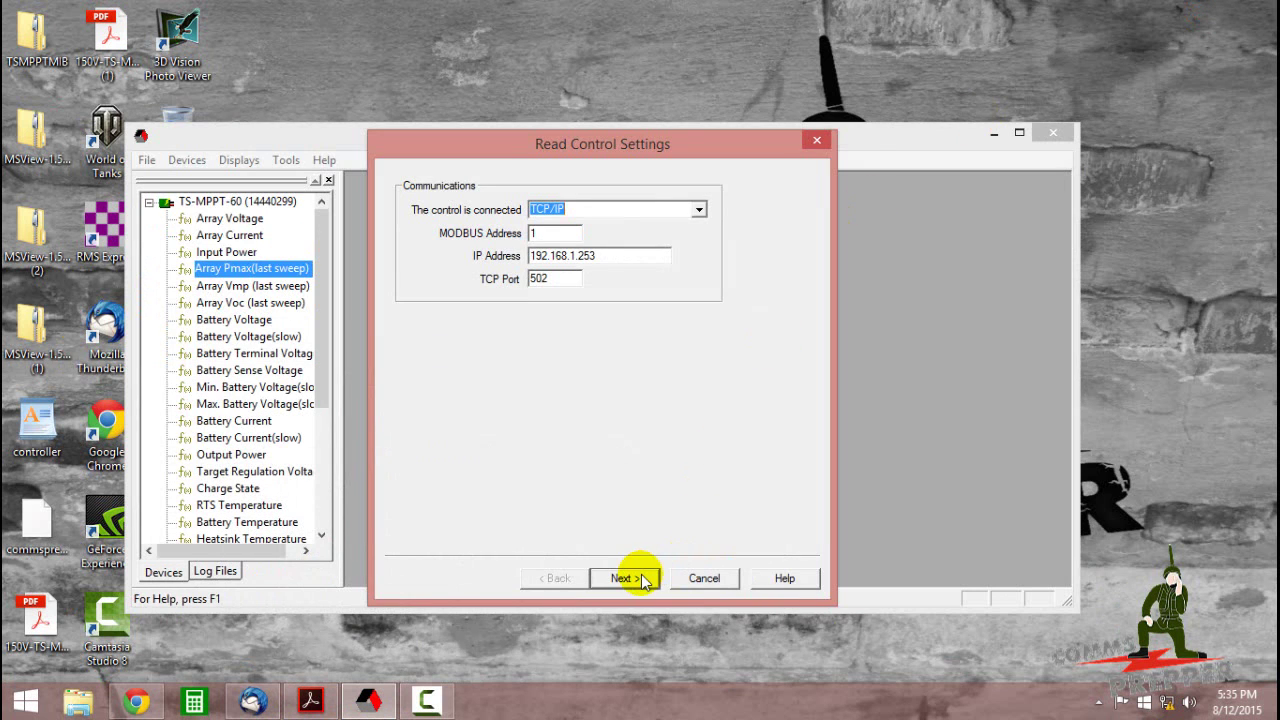
pyautogui.click(634, 577)
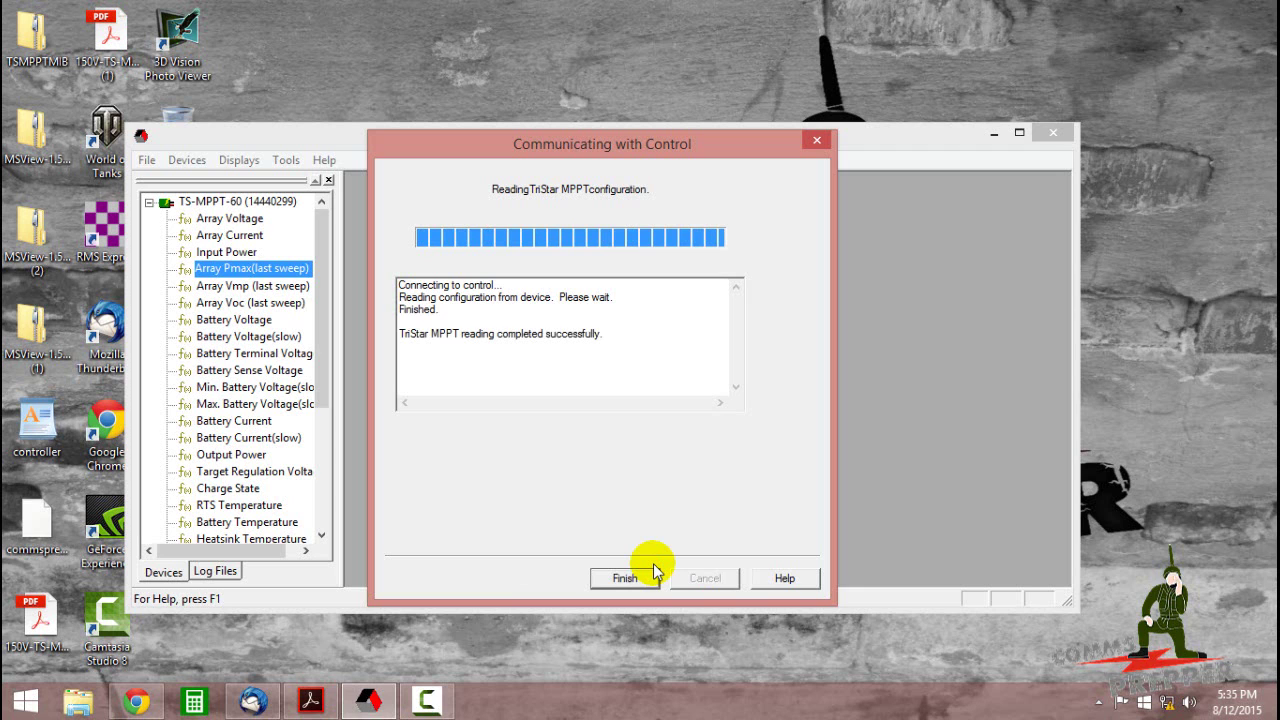
pyautogui.click(624, 577)
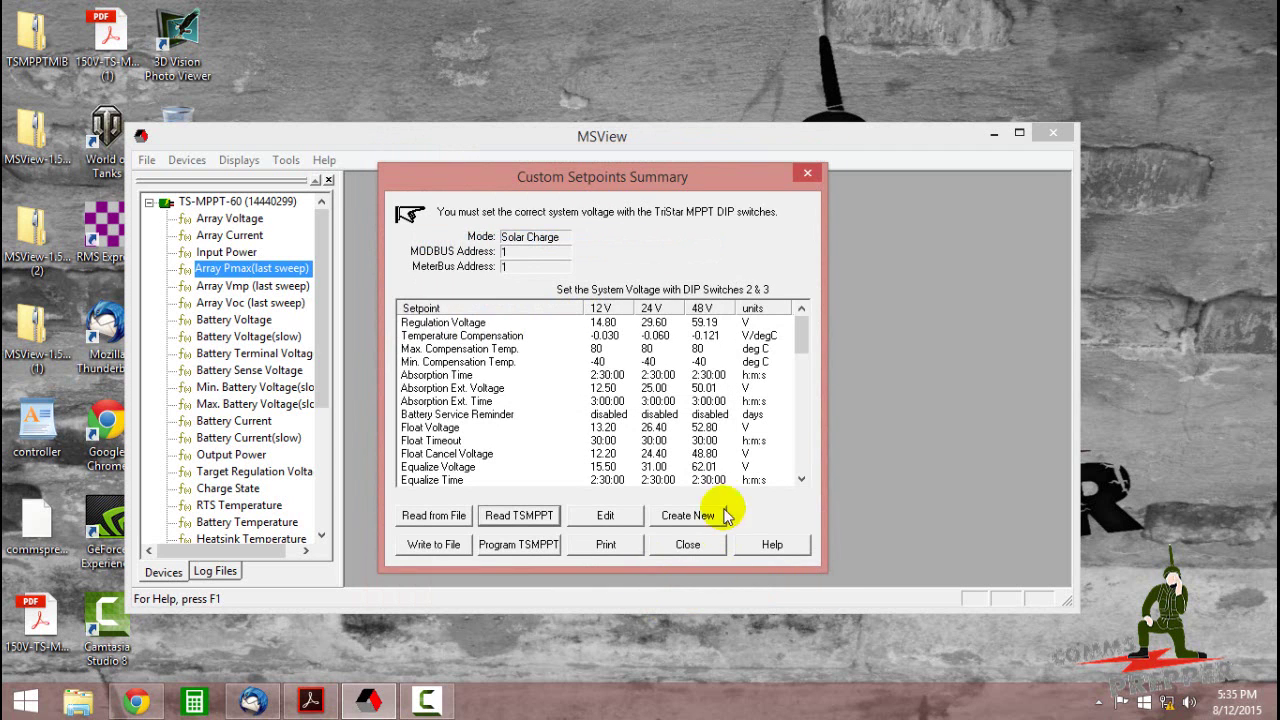
# Step: Program the custom setpoints to the TriStar MPPT over TCP/IP at 192.168.1.253, MODBUS address 1 and port 502
pyautogui.moveTo(751, 192); pyautogui.dragTo(757, 148)
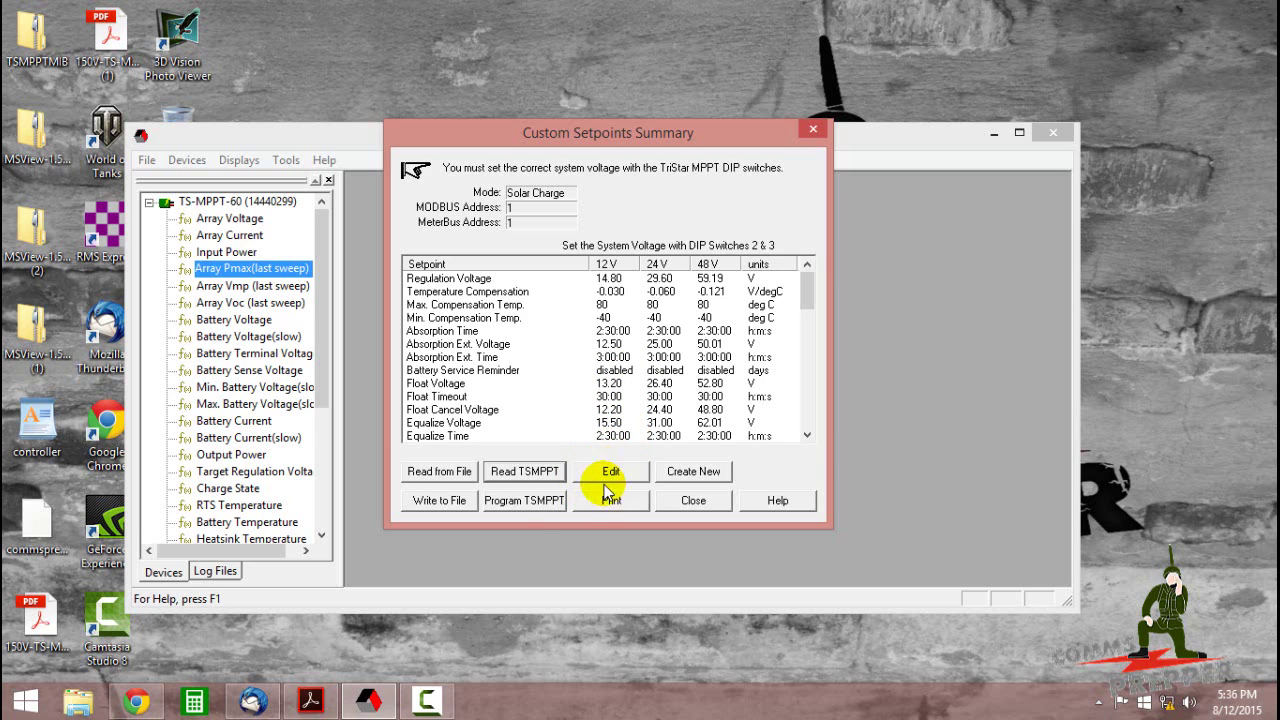
pyautogui.click(540, 511)
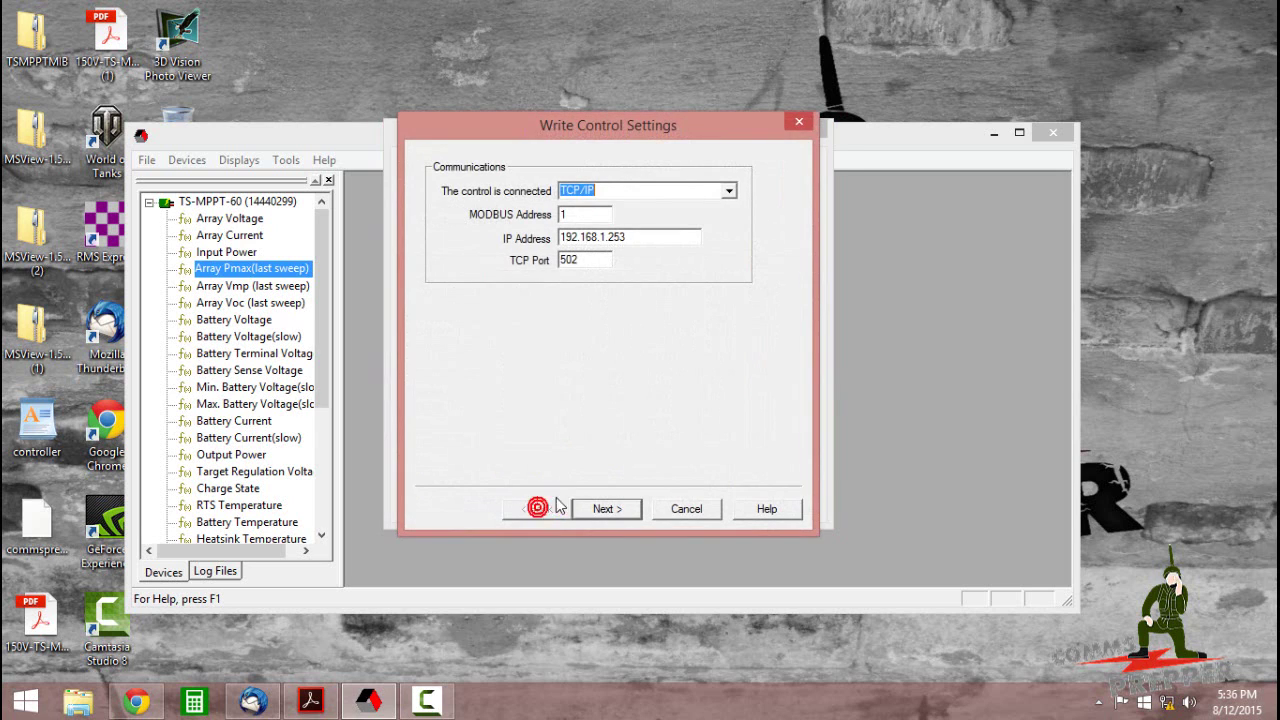
pyautogui.click(612, 508)
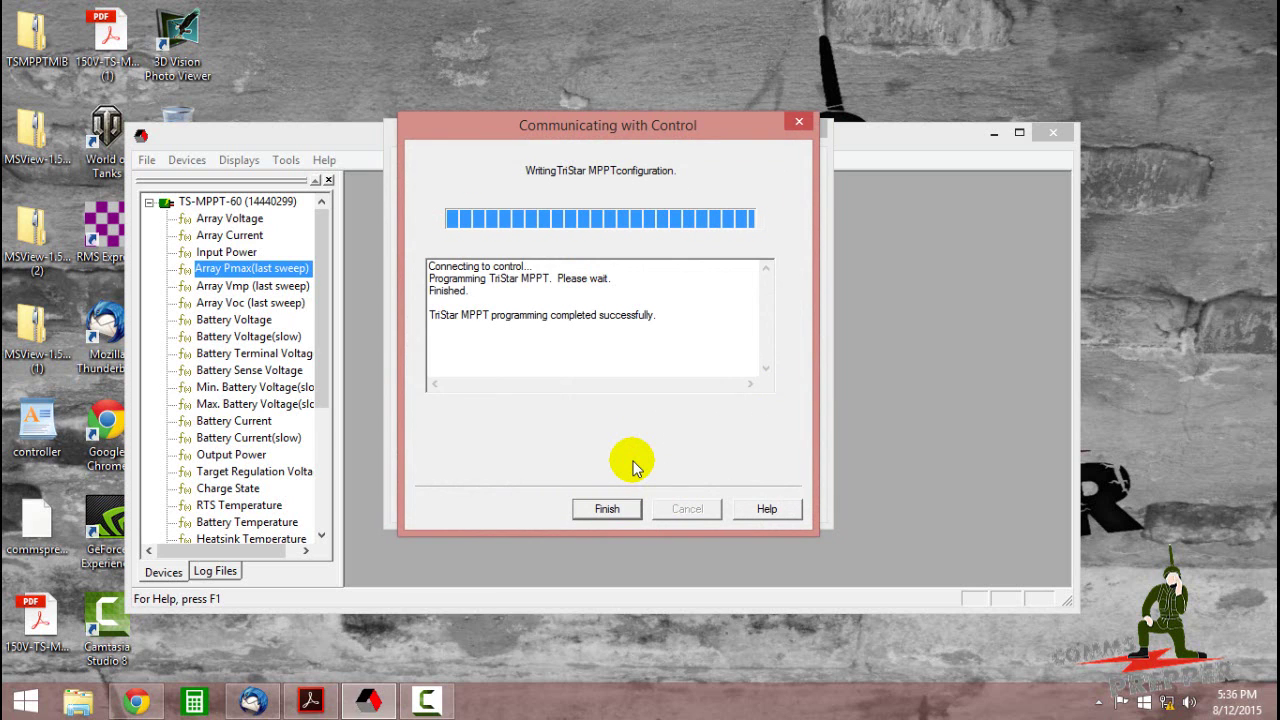
pyautogui.click(607, 508)
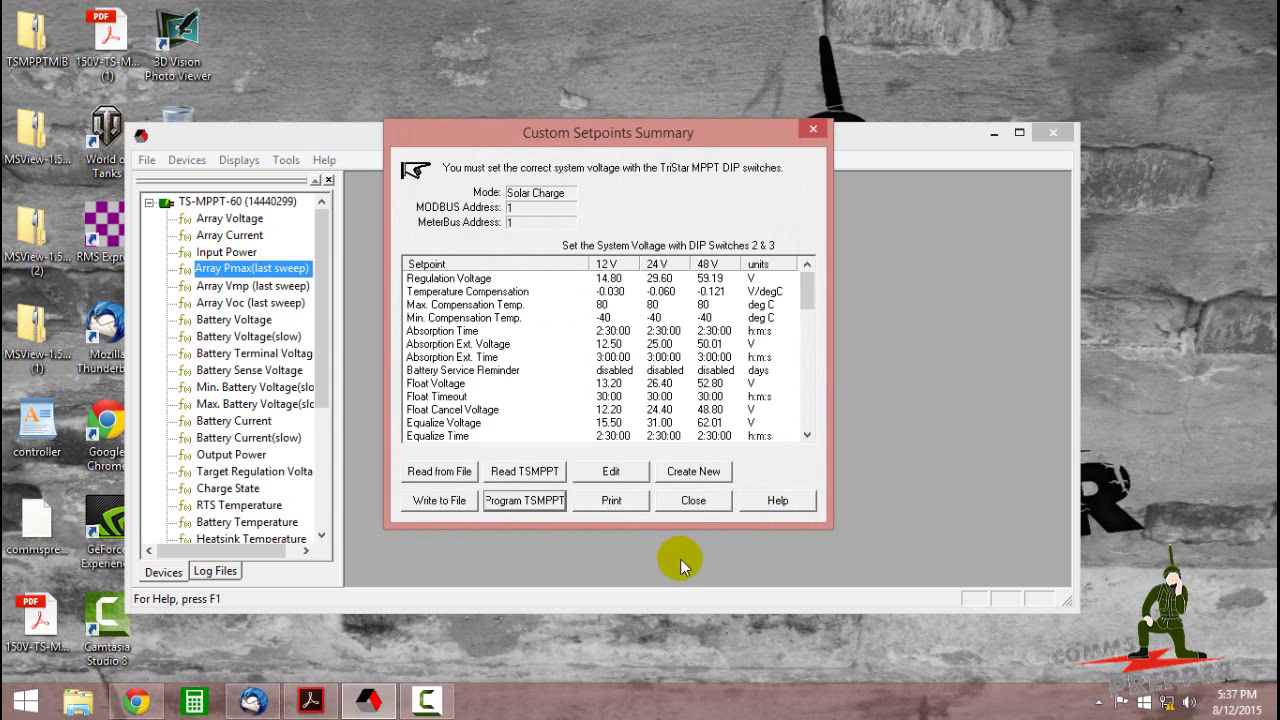
# Step: Open the custom setpoints for editing and go through the charge mode's absorption, temperature compensation and reminder settings
pyautogui.click(628, 475)
pyautogui.click(669, 543)
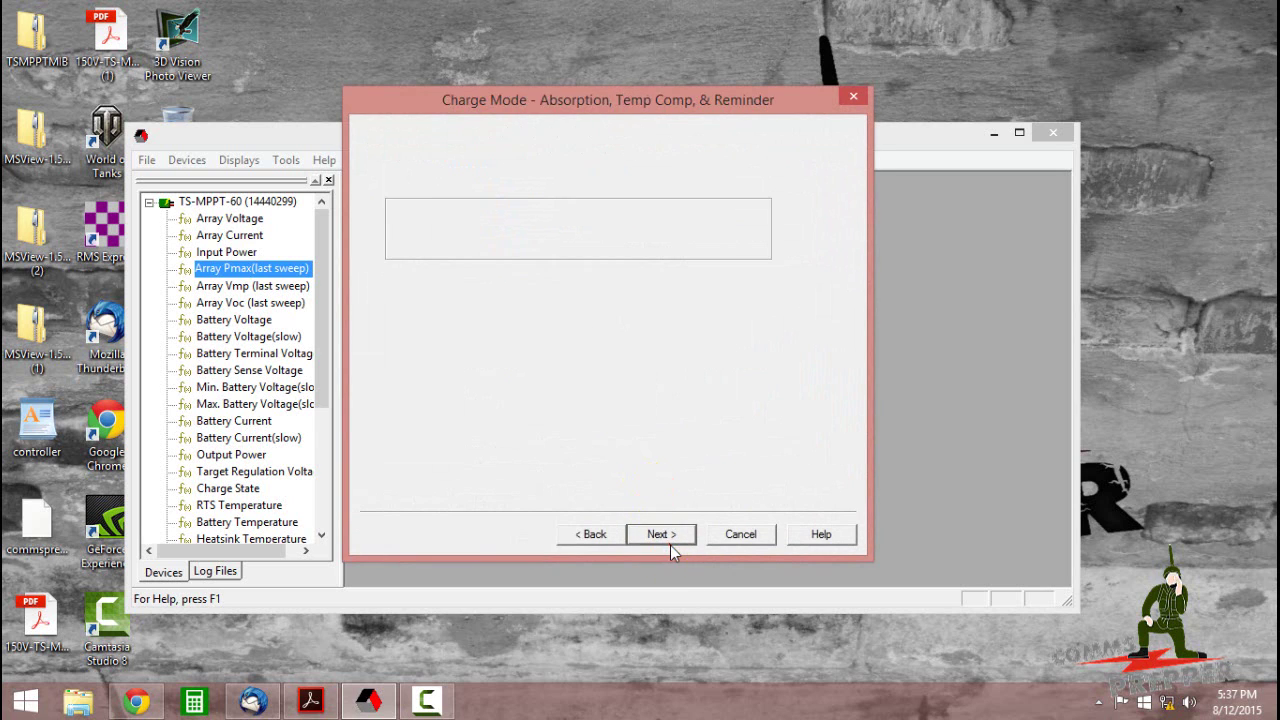
pyautogui.click(670, 545)
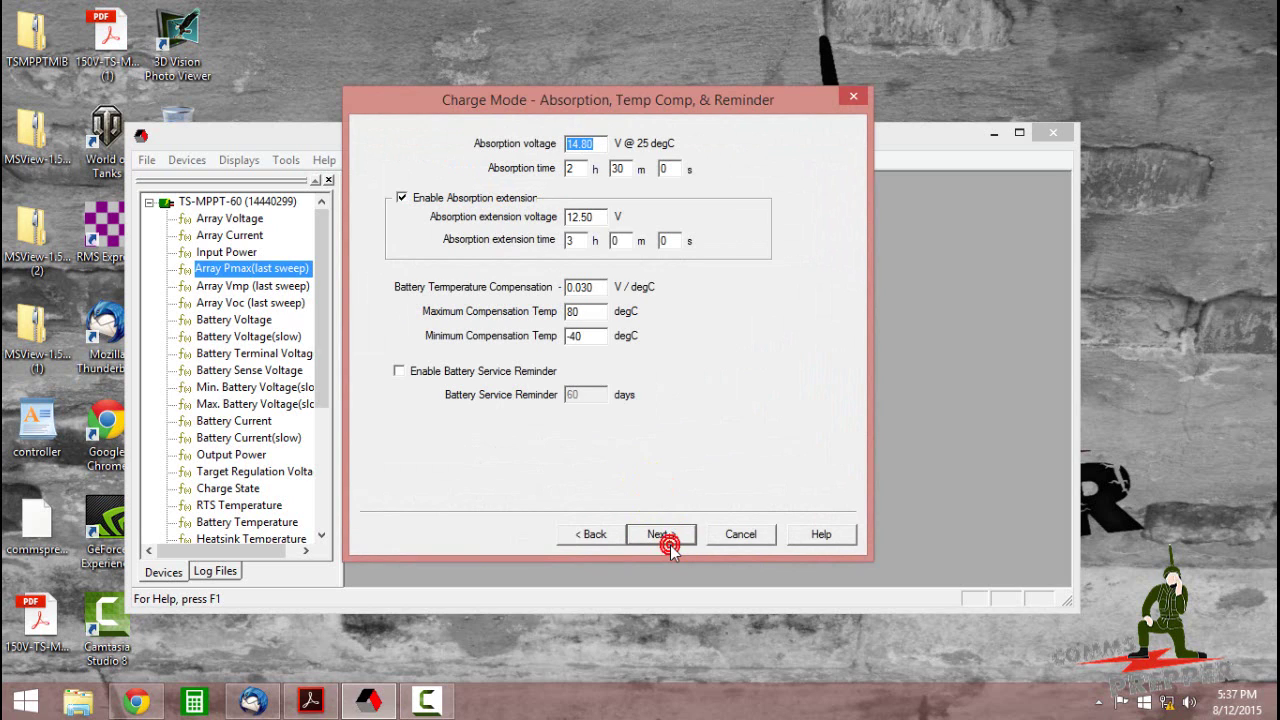